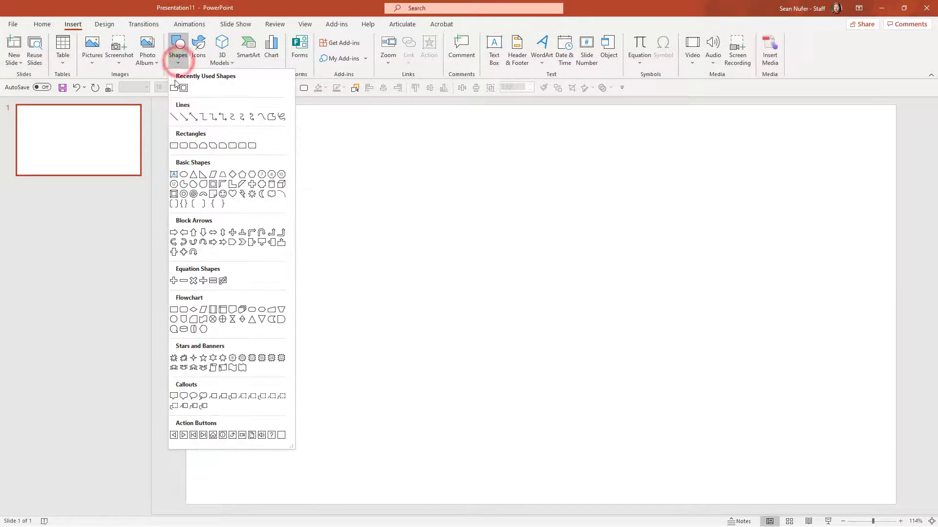
# Draw a large rectangle on slide 1 and duplicate the slide as slide 2
pyautogui.click(174, 88)
pyautogui.moveTo(364, 199); pyautogui.dragTo(742, 398)
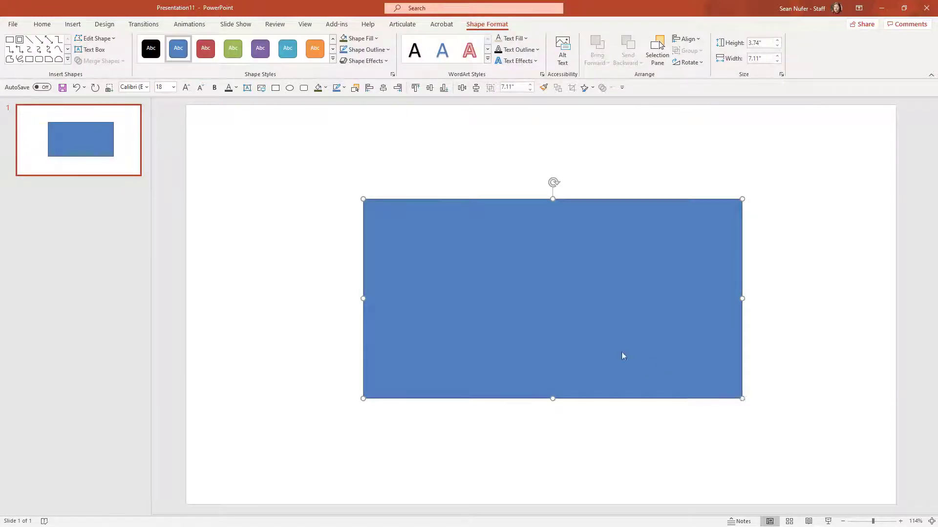
pyautogui.click(73, 142)
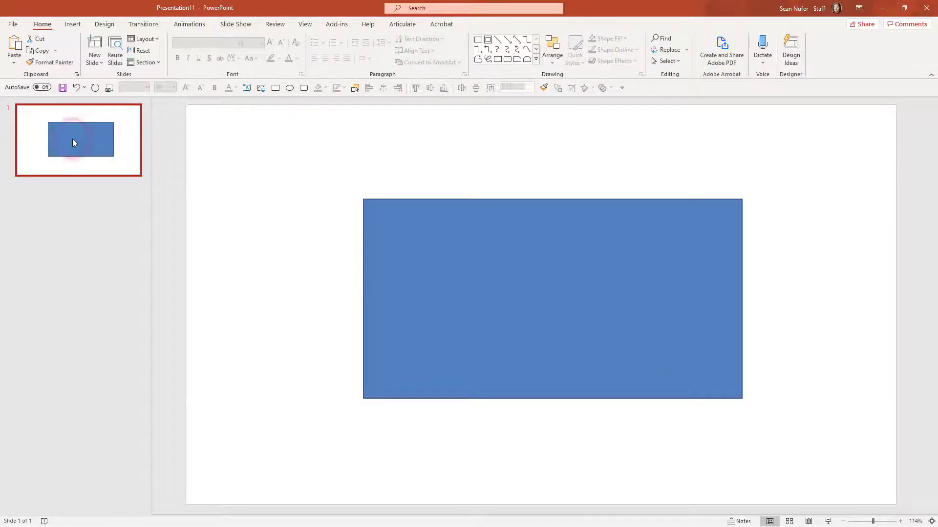
pyautogui.hotkey('ctrl', 'd')
# Change slide 2's rectangle into an oval shape
pyautogui.click(478, 250)
pyautogui.click(487, 24)
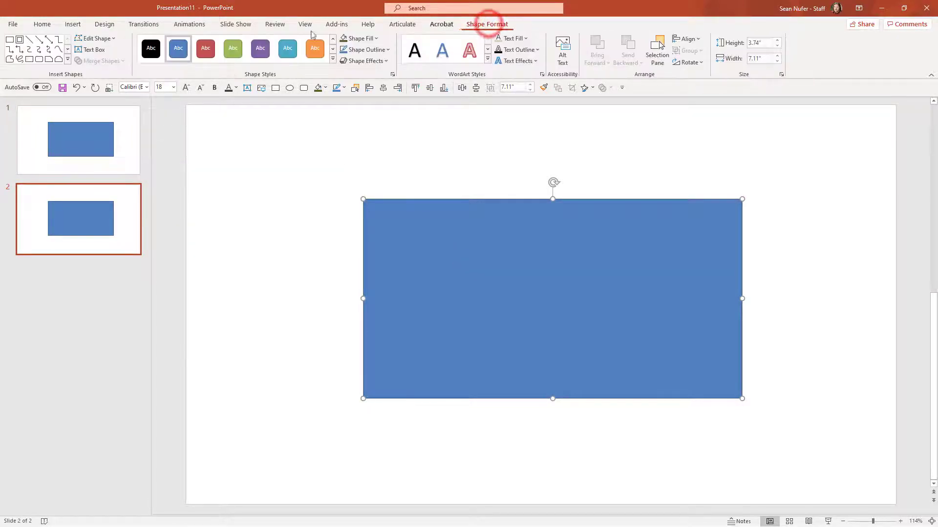
pyautogui.click(95, 38)
pyautogui.click(106, 54)
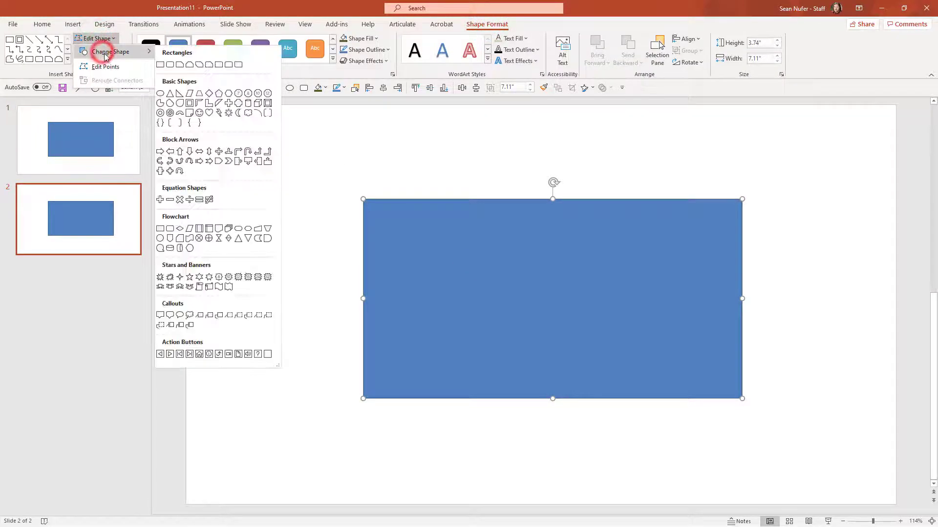
pyautogui.click(160, 93)
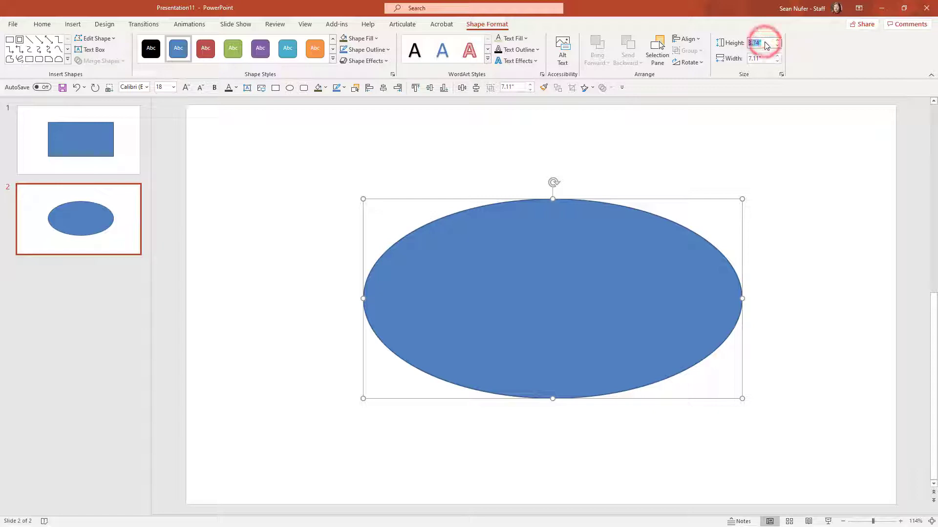
# Make the oval a 4 x 4 inch circle and centre it horizontally
pyautogui.write('4')
pyautogui.press('Tab')
pyautogui.write('4')
pyautogui.press('Return')
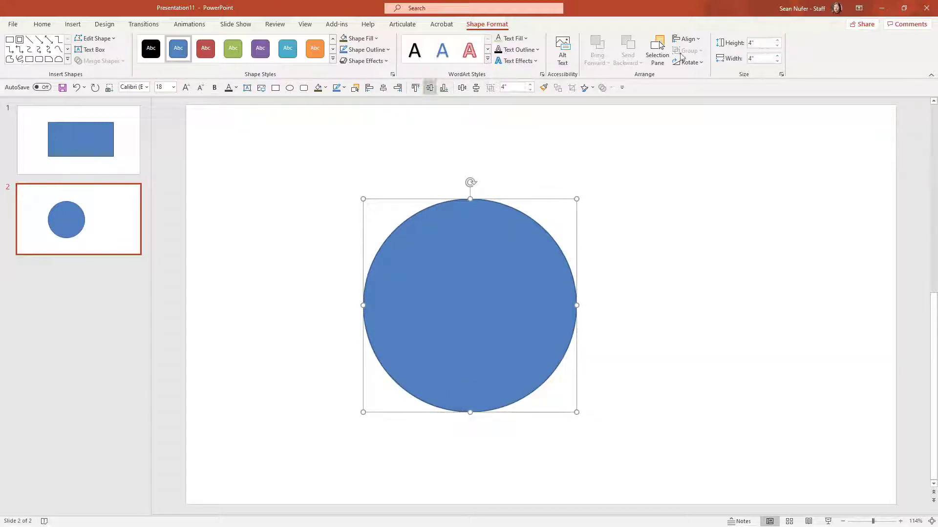
pyautogui.click(384, 88)
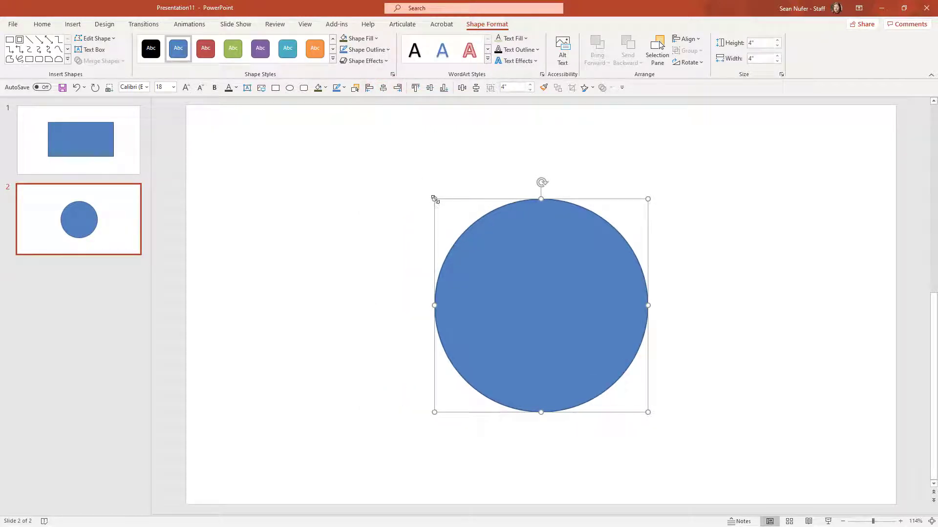
# Shrink the circle to about 2.8 inches and colour it red
pyautogui.moveTo(434, 199); pyautogui.dragTo(464, 240)
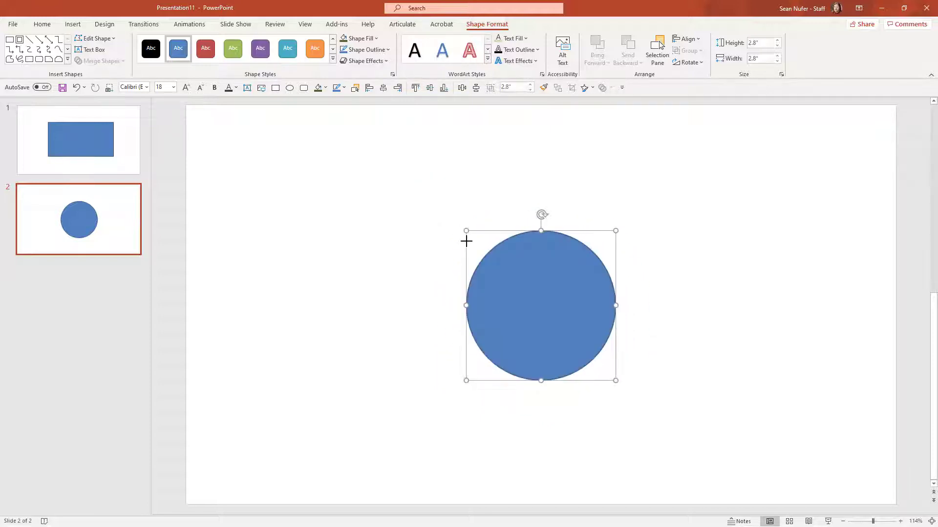
pyautogui.click(208, 52)
pyautogui.click(86, 223)
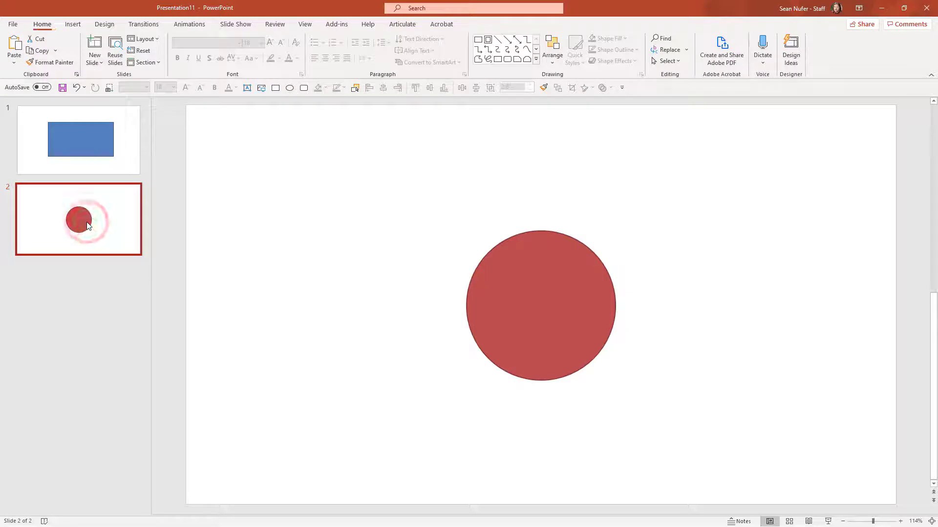
# Duplicate slide 2 as slide 3 and change its circle into an 8-point star
pyautogui.rightClick(87, 223)
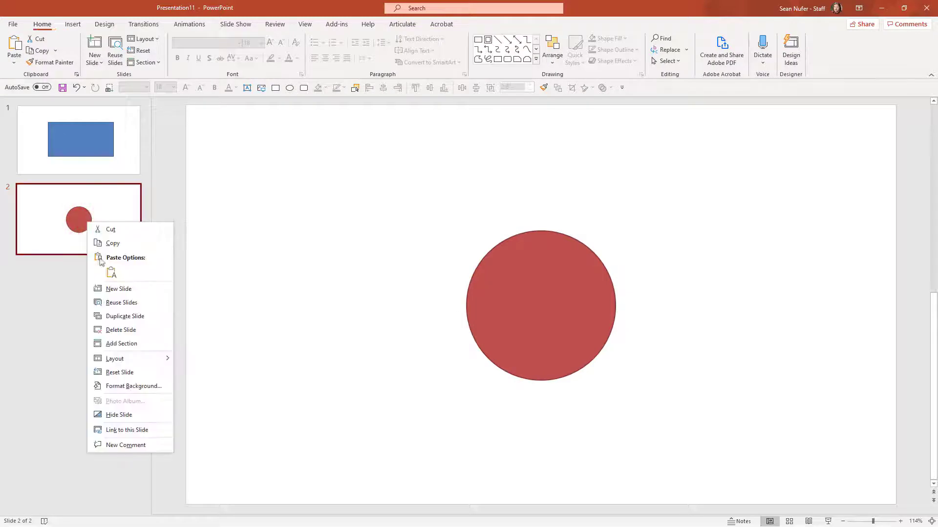
pyautogui.click(122, 316)
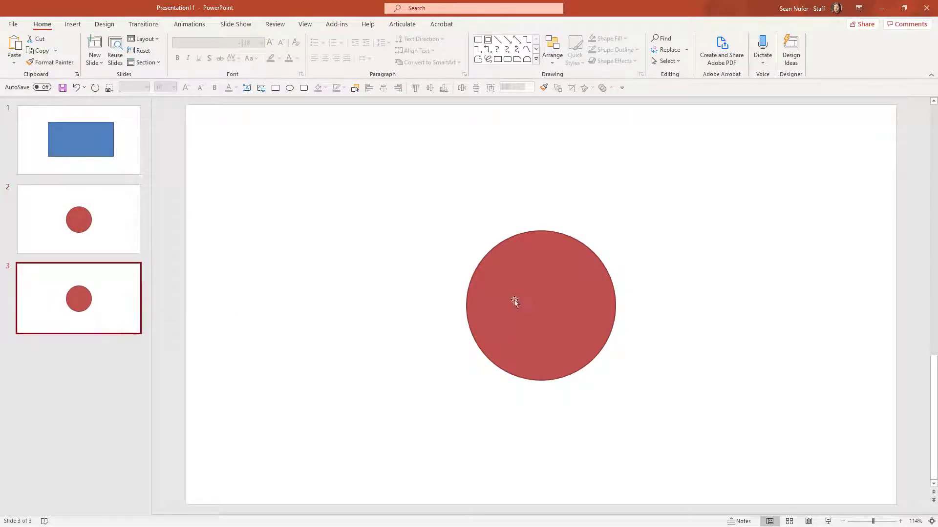
pyautogui.click(522, 299)
pyautogui.click(491, 26)
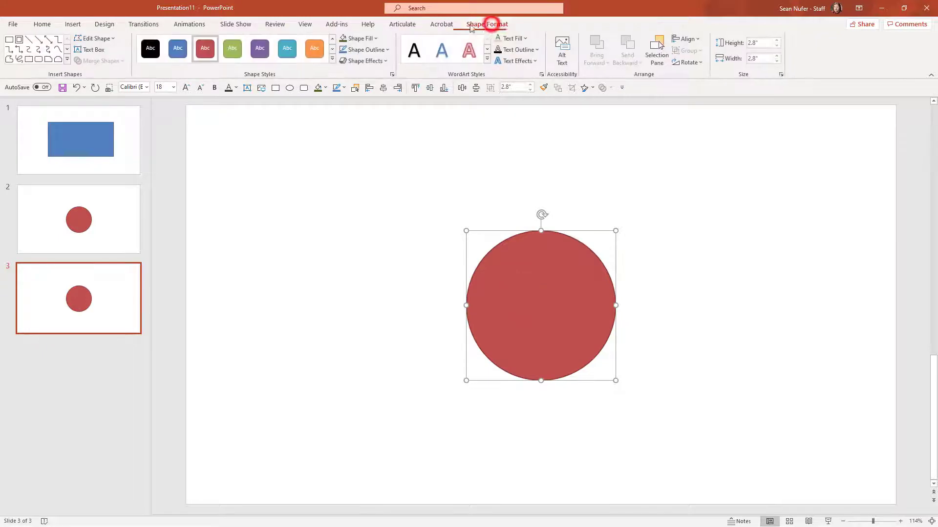
pyautogui.click(95, 38)
pyautogui.click(116, 53)
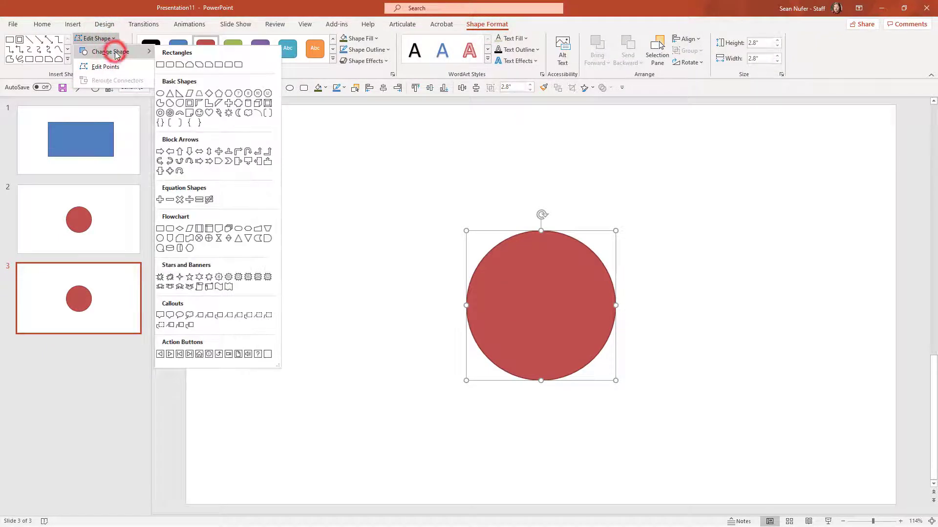
pyautogui.click(218, 277)
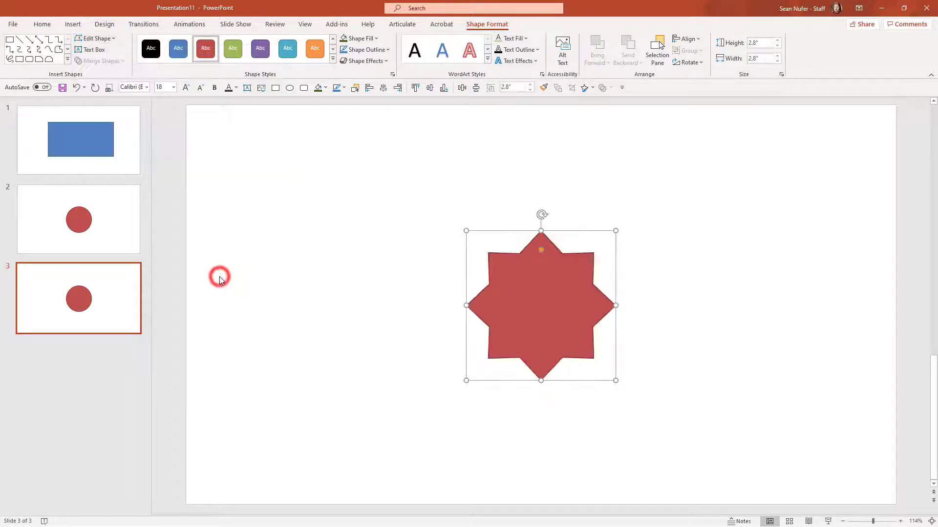
# Colour the star orange, sharpen its points, and enlarge it to about 5.26 inches
pyautogui.click(315, 49)
pyautogui.moveTo(540, 251); pyautogui.dragTo(546, 287)
pyautogui.moveTo(465, 230); pyautogui.dragTo(398, 180)
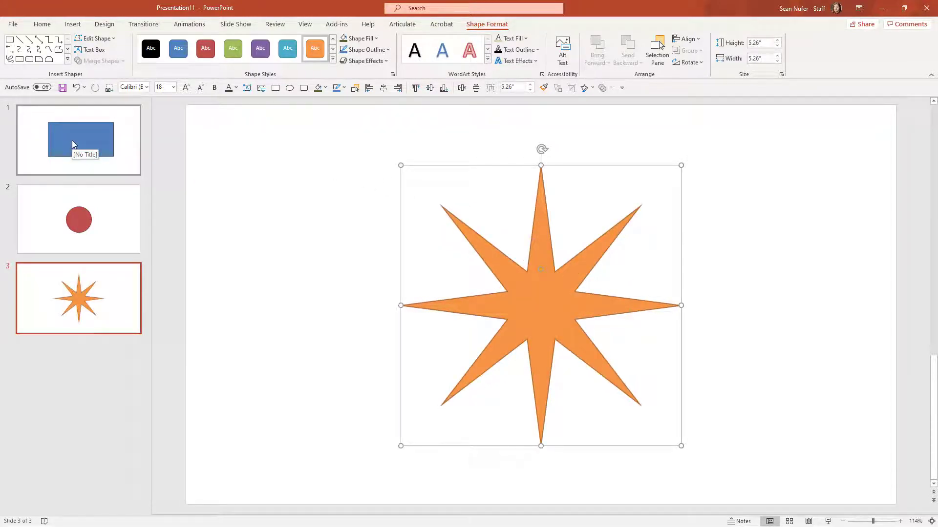
# Show the Selection Pane and rename slide 1's rectangle to !!Shape
pyautogui.click(73, 142)
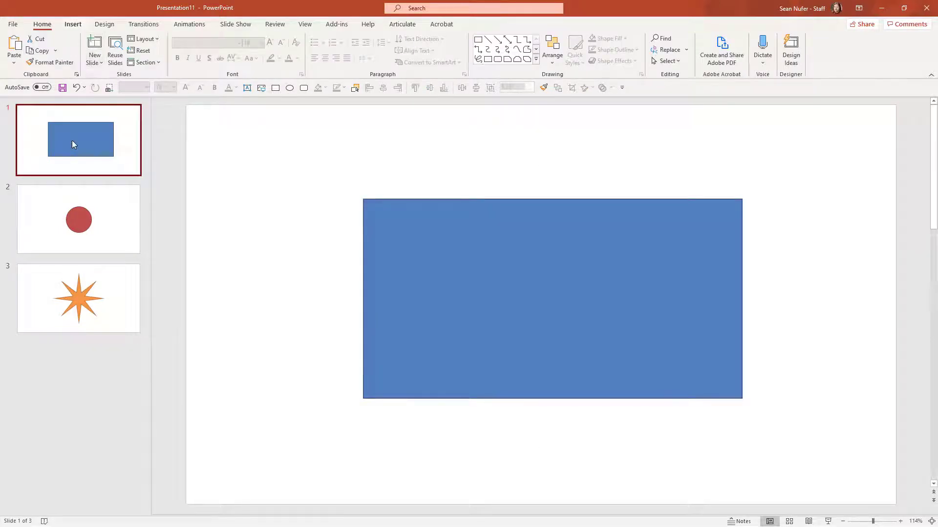
pyautogui.click(669, 60)
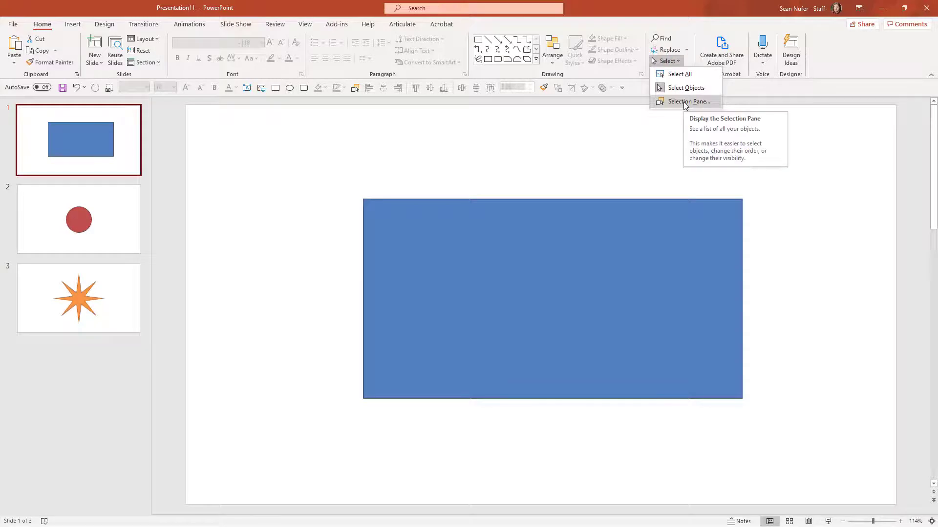
pyautogui.click(684, 102)
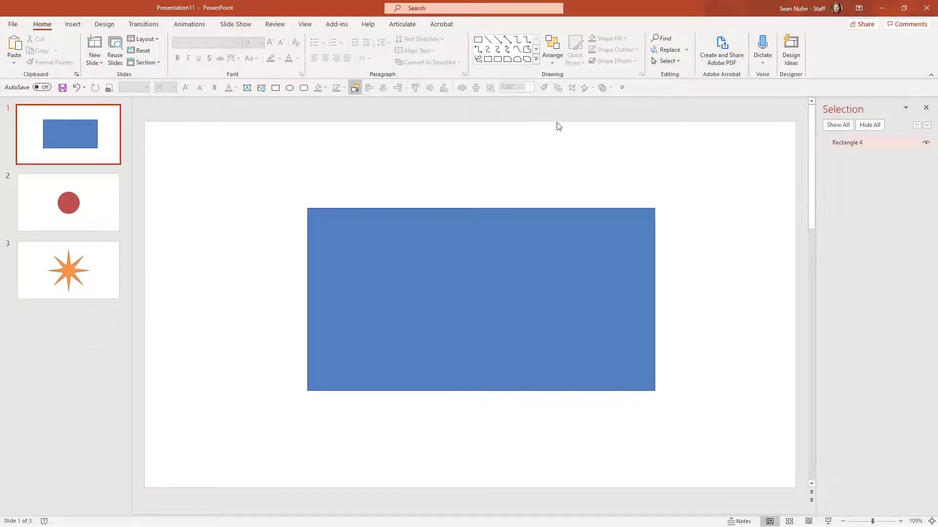
pyautogui.click(112, 194)
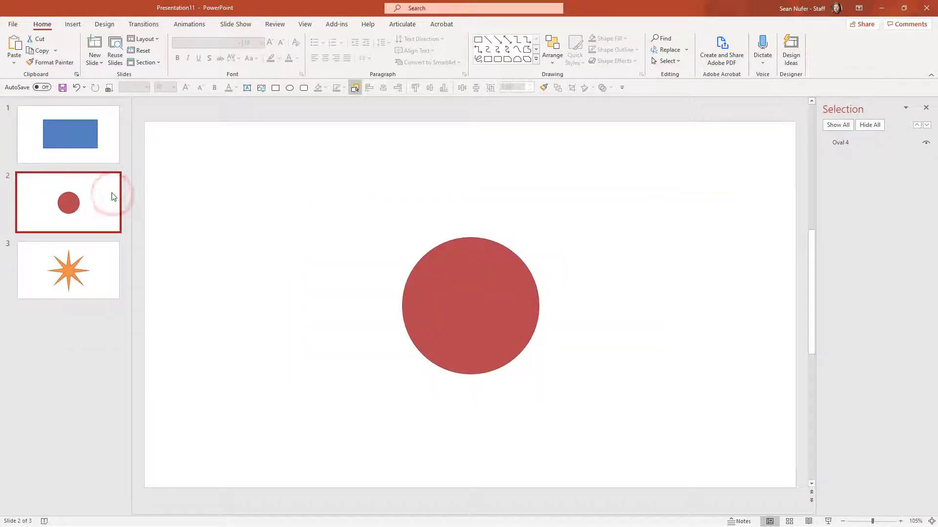
pyautogui.click(77, 136)
pyautogui.click(846, 142)
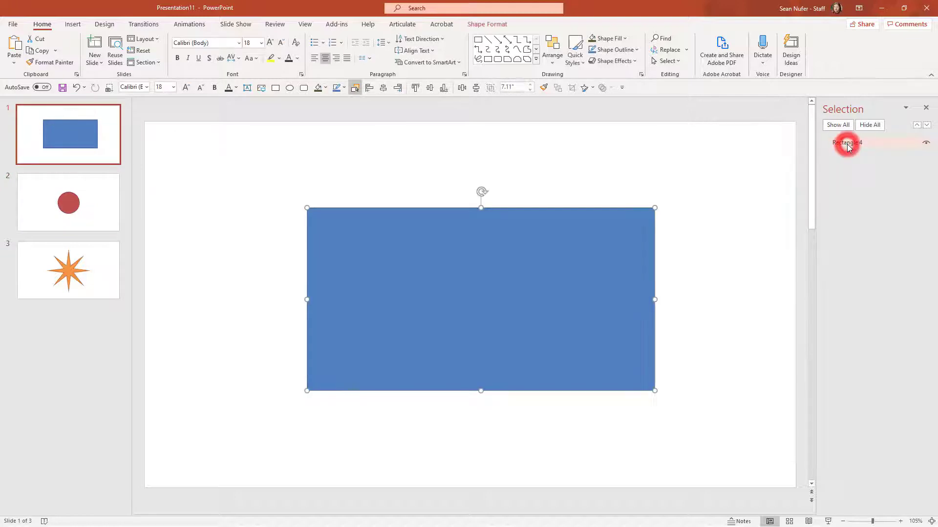
pyautogui.click(847, 144)
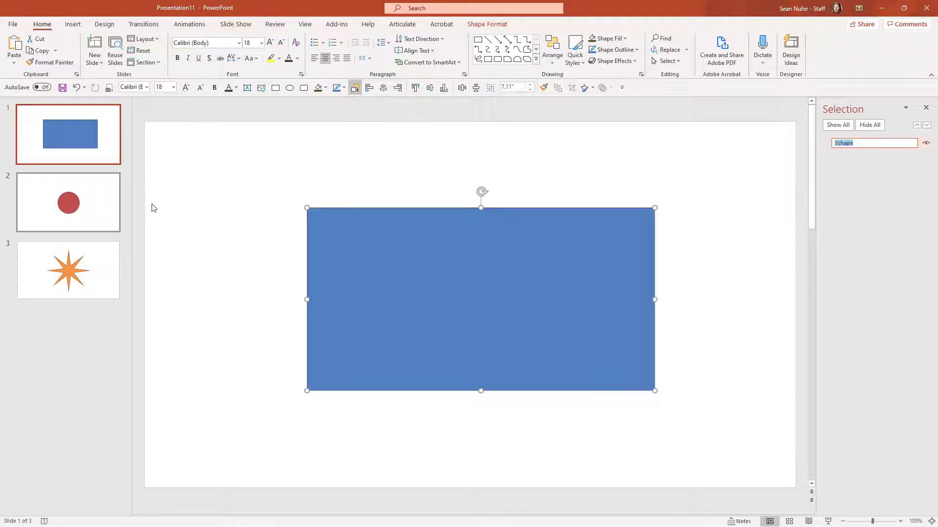
# Name slide 2's circle !!shape and start renaming slide 3's star the same way
pyautogui.click(115, 209)
pyautogui.click(843, 143)
pyautogui.click(843, 145)
pyautogui.write('!!shape')
pyautogui.press('Return')
pyautogui.click(88, 275)
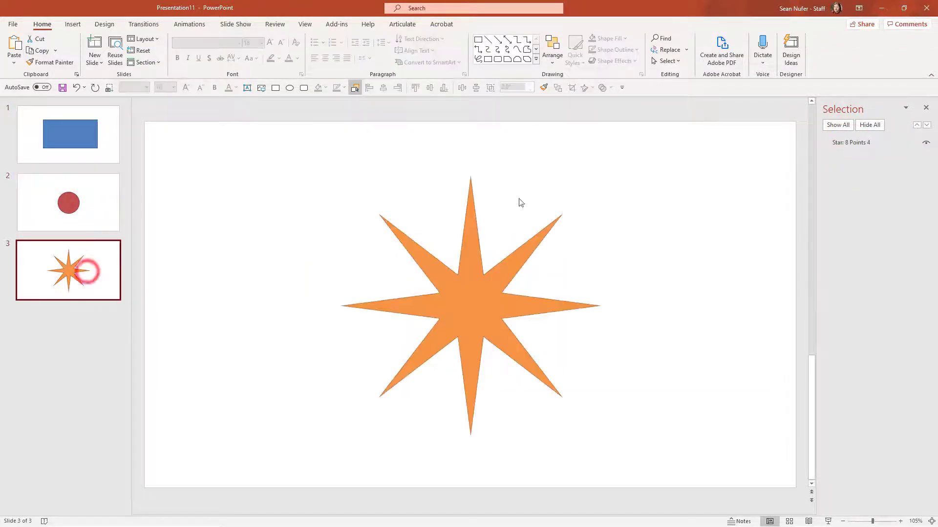
pyautogui.click(851, 142)
pyautogui.click(852, 143)
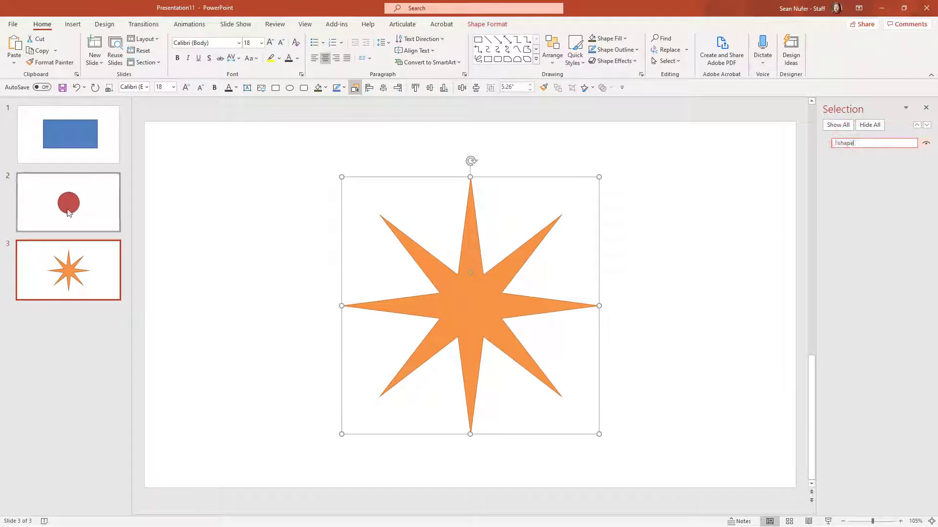
# Apply the Morph transition to both slide 2 and slide 3
pyautogui.click(67, 208)
pyautogui.click(144, 25)
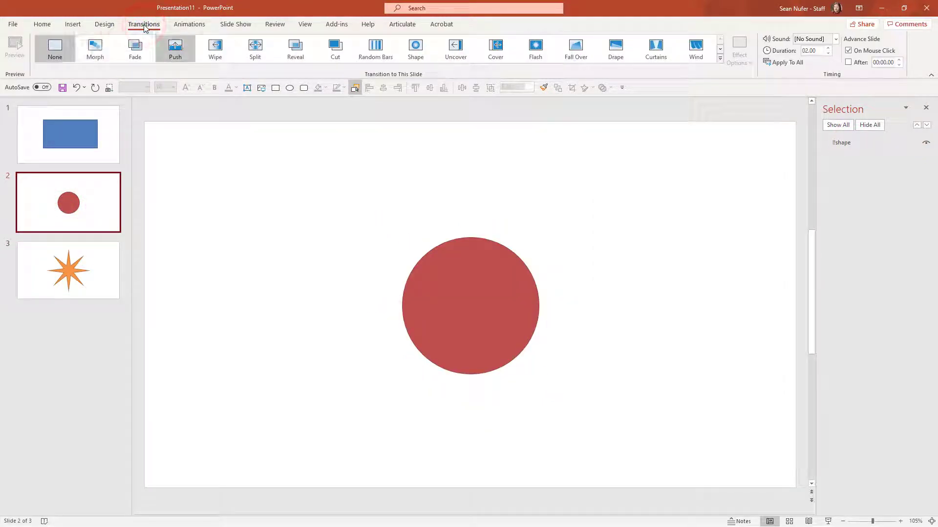
pyautogui.click(96, 50)
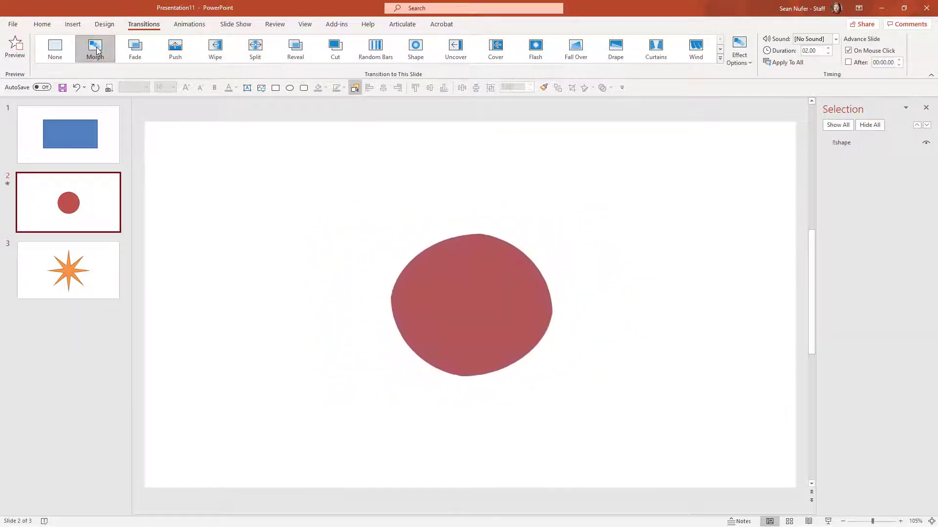
pyautogui.click(84, 269)
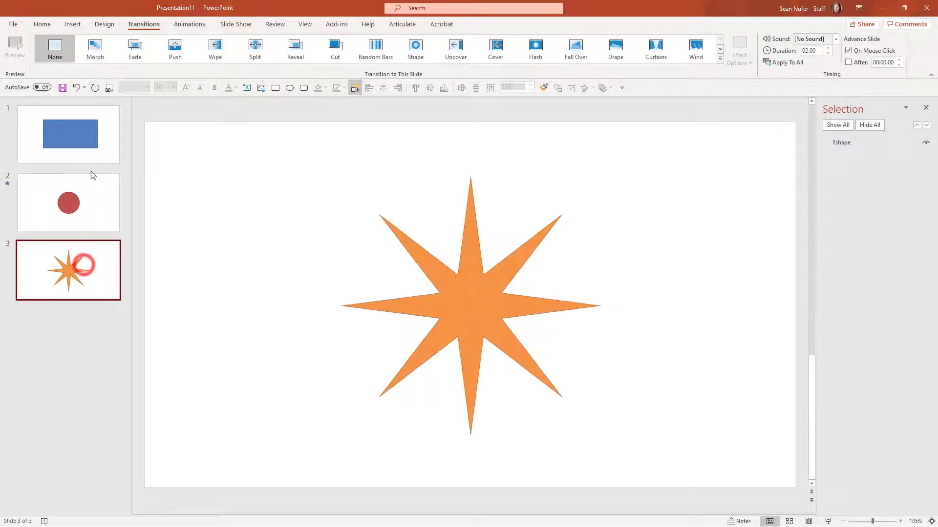
pyautogui.click(96, 50)
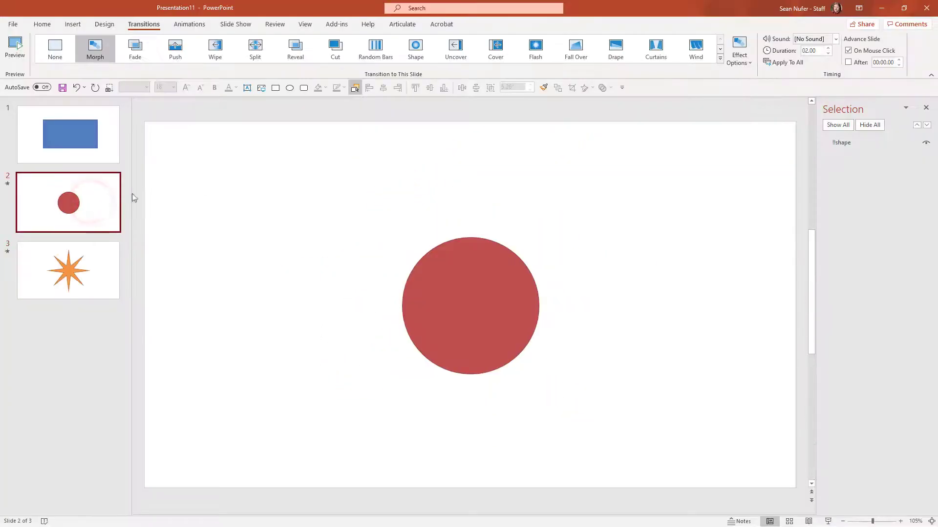
# Set slide 3 to advance automatically after a delay and select its star
pyautogui.click(849, 52)
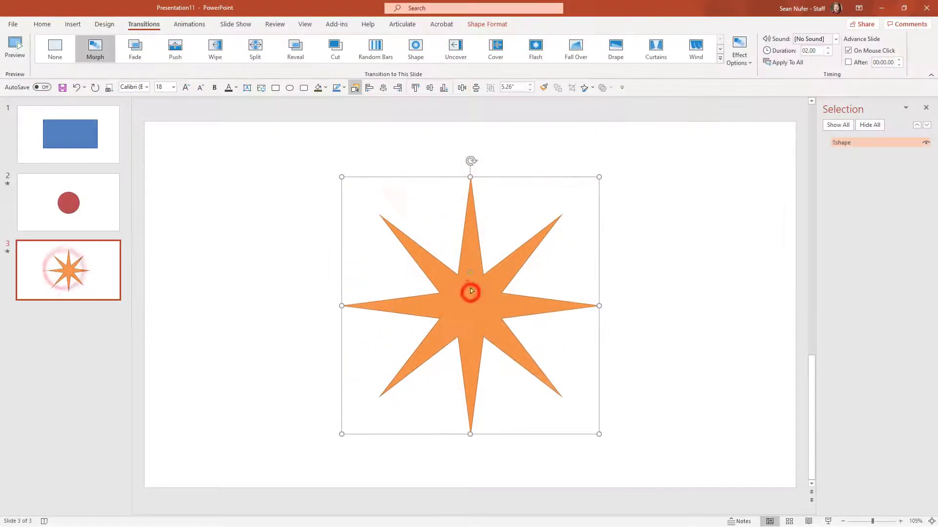
pyautogui.click(470, 271)
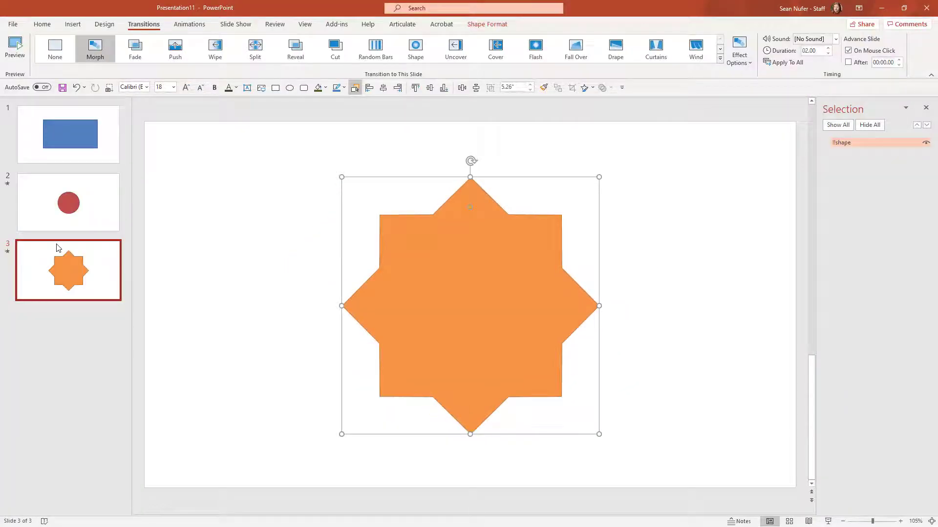
# Add a blank slide 4 and insert the outline aperture and zigzag wave icons
pyautogui.click(42, 24)
pyautogui.click(93, 43)
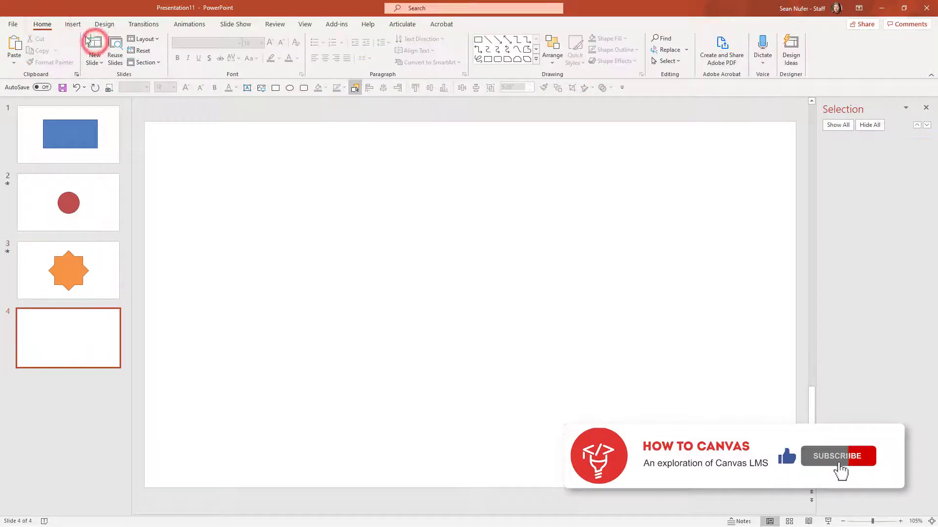
pyautogui.click(72, 25)
pyautogui.click(199, 56)
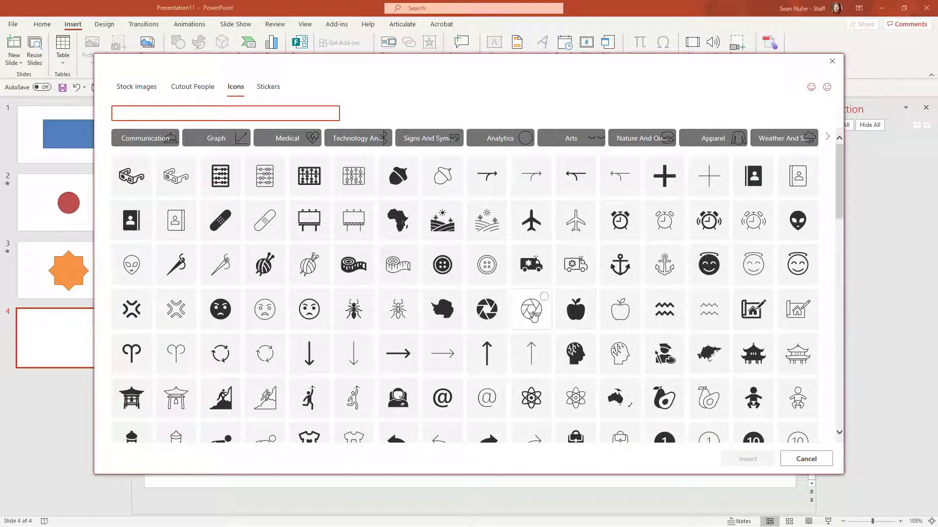
pyautogui.click(532, 313)
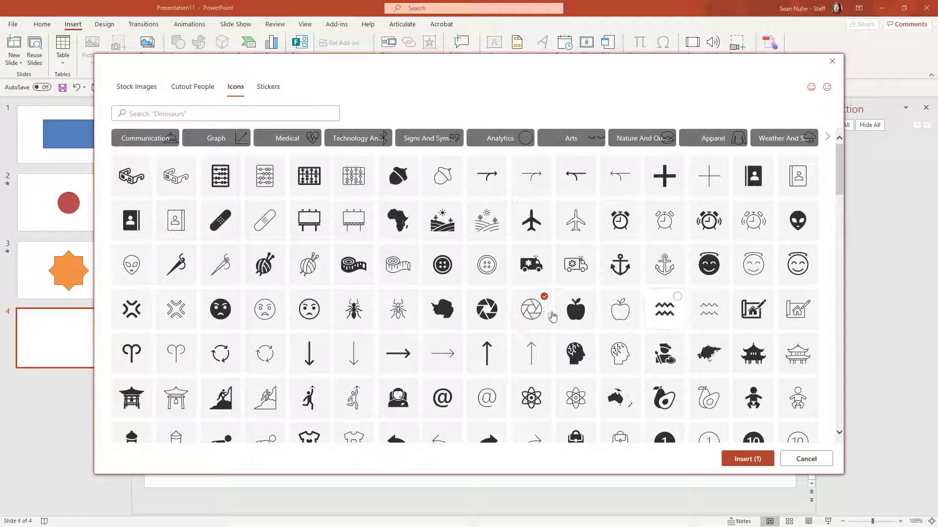
pyautogui.click(666, 313)
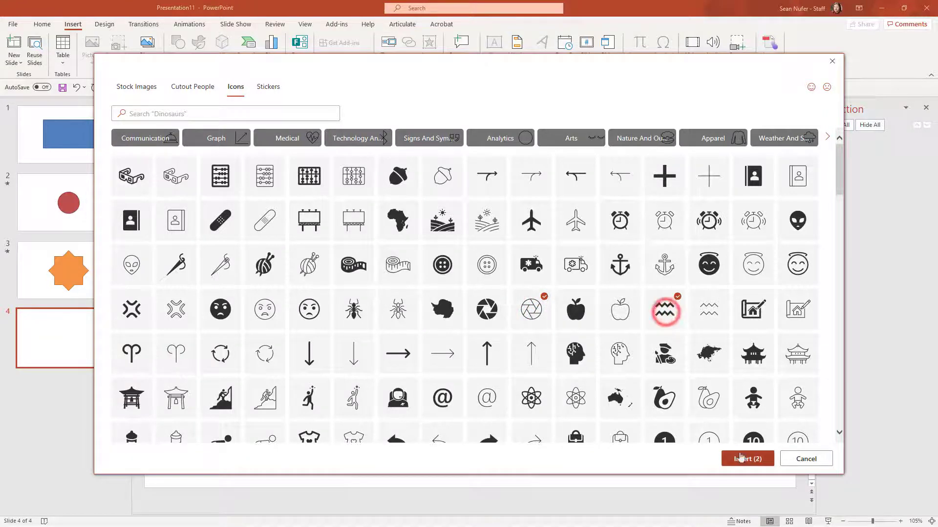
pyautogui.click(742, 458)
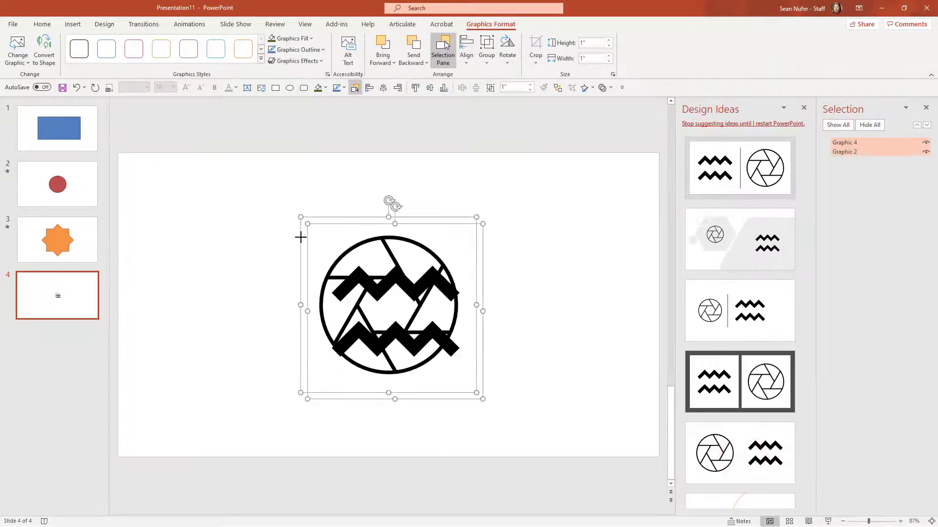
# Give both icons the green-fill, dark-outline graphic style
pyautogui.click(69, 294)
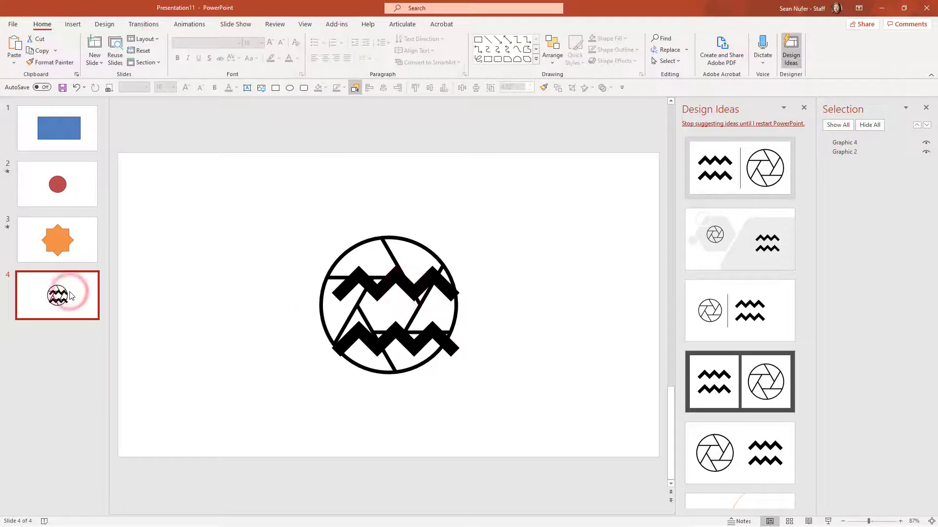
pyautogui.click(374, 309)
pyautogui.hotkey('ctrl', 'a')
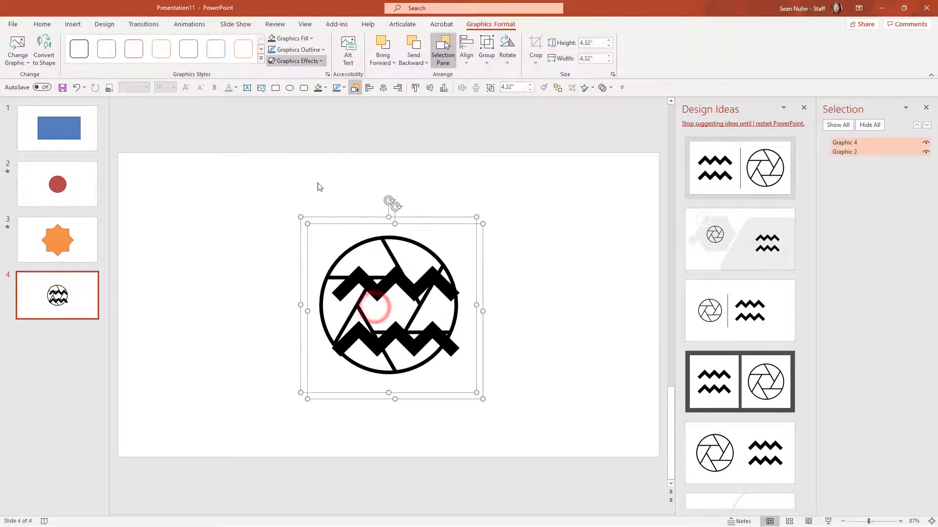
pyautogui.click(261, 59)
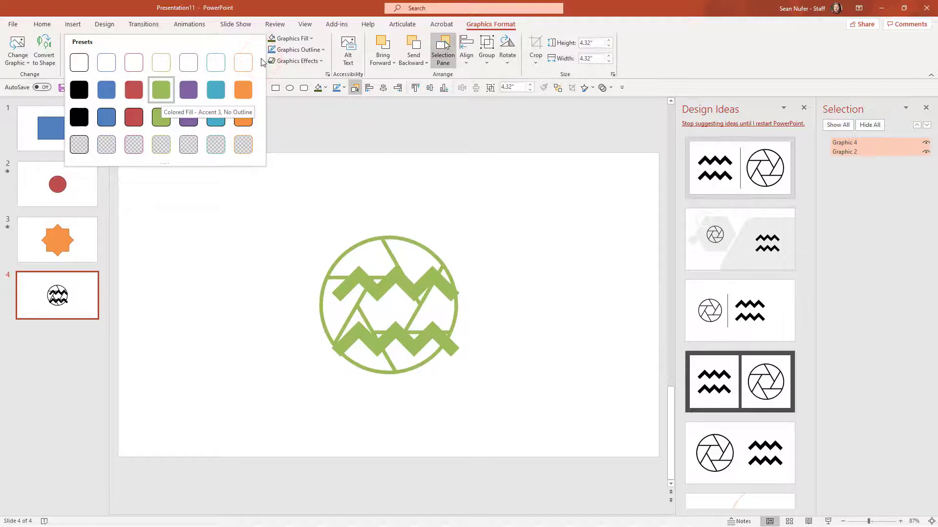
pyautogui.click(165, 118)
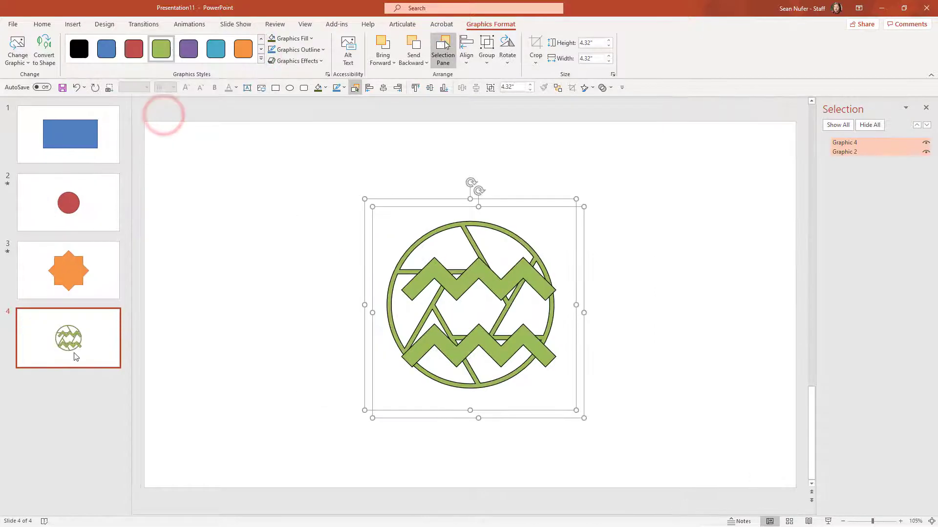
# Duplicate slide 4 as slide 5 and select the zigzag on slide 4
pyautogui.click(74, 352)
pyautogui.hotkey('ctrl', 'd')
pyautogui.click(75, 341)
pyautogui.click(461, 284)
# Delete the zigzag from slide 4 and the aperture from slide 5
pyautogui.press('Delete')
pyautogui.click(85, 393)
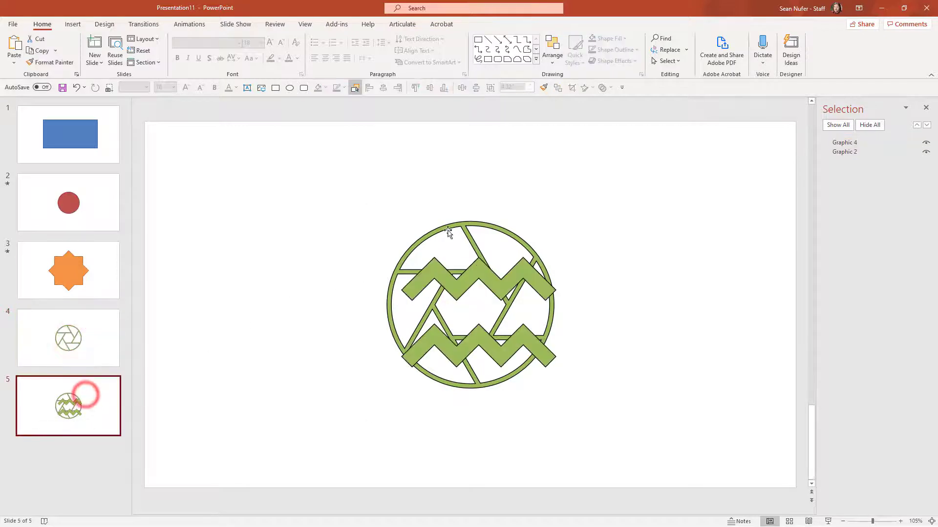
pyautogui.click(452, 230)
pyautogui.press('Delete')
# Move slide 4's aperture to the left side and shrink it
pyautogui.press('pageup')
pyautogui.click(452, 288)
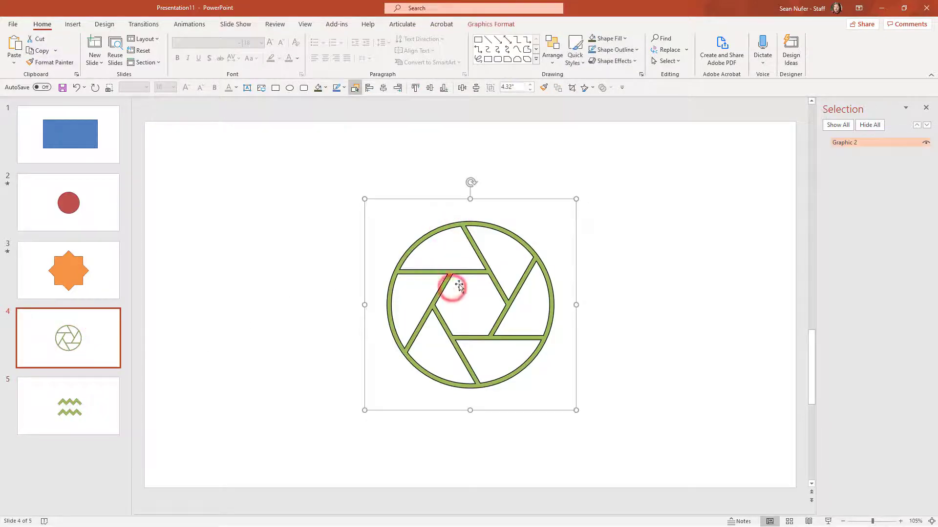
pyautogui.moveTo(479, 276); pyautogui.dragTo(320, 271)
pyautogui.moveTo(391, 382); pyautogui.dragTo(362, 350)
# Enlarge slide 5's zigzag and shift it toward the right
pyautogui.click(66, 403)
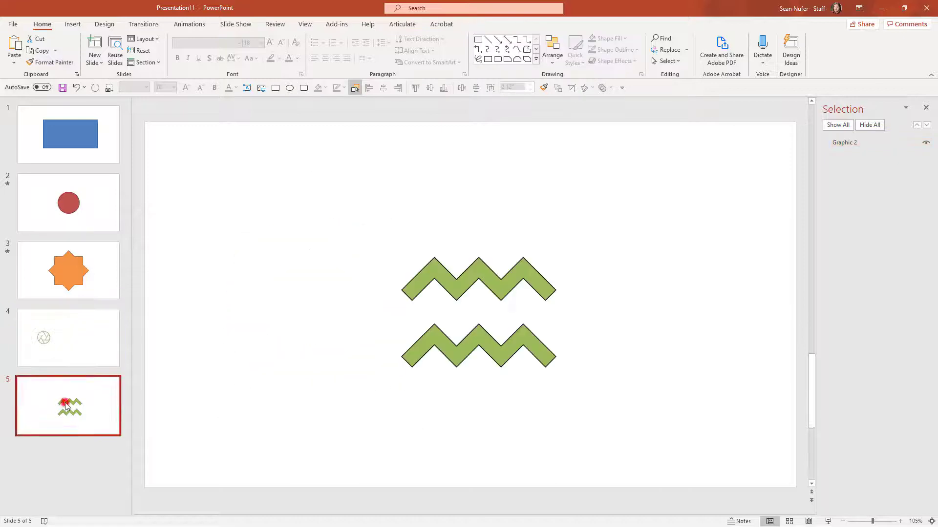
pyautogui.click(506, 287)
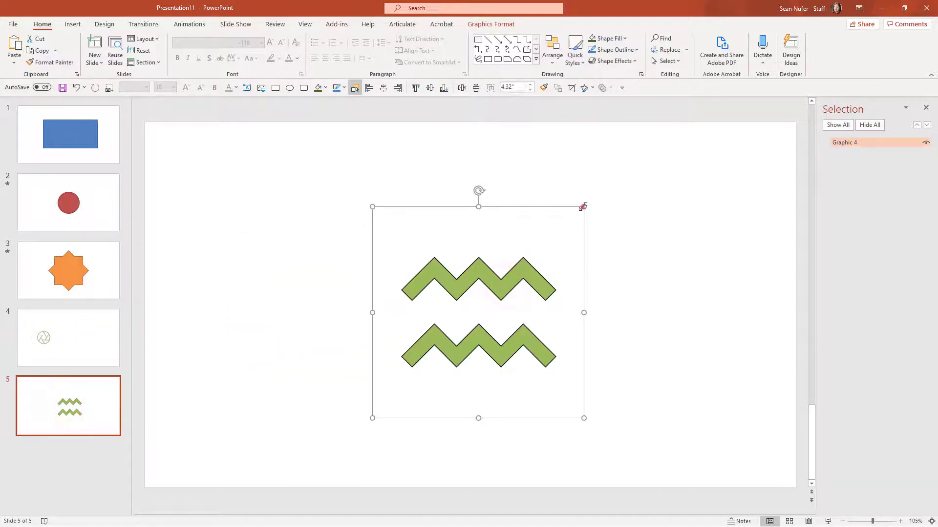
pyautogui.moveTo(584, 207); pyautogui.dragTo(621, 170)
pyautogui.moveTo(501, 281); pyautogui.dragTo(625, 271)
# Apply the Morph transition to slide 4
pyautogui.click(51, 340)
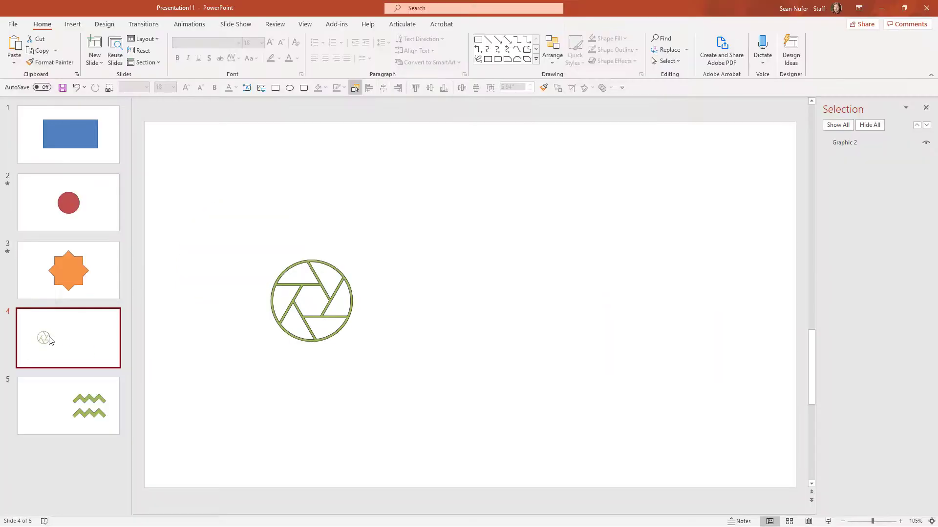
pyautogui.click(145, 26)
pyautogui.click(96, 48)
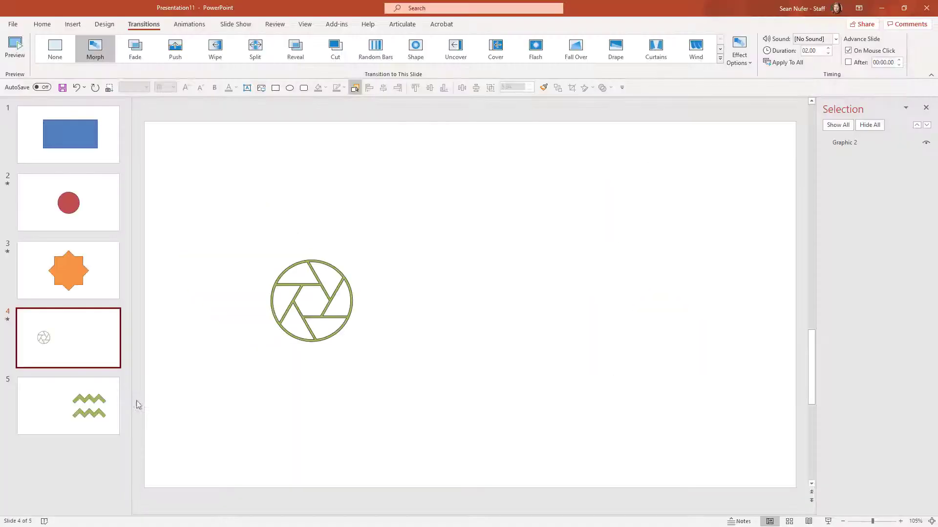
# Apply Morph to slide 5 and rename slide 4's aperture graphic to !!Graphic
pyautogui.click(70, 418)
pyautogui.click(95, 48)
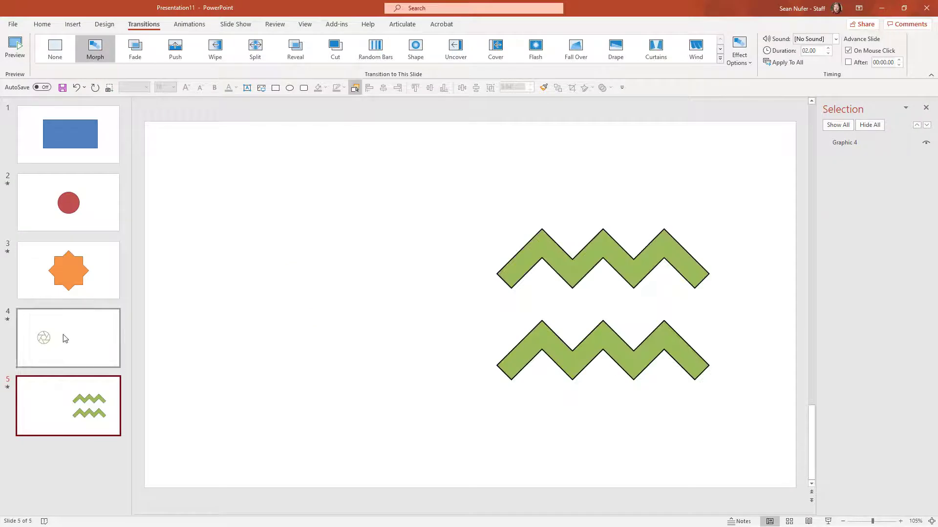
pyautogui.click(70, 335)
pyautogui.click(294, 299)
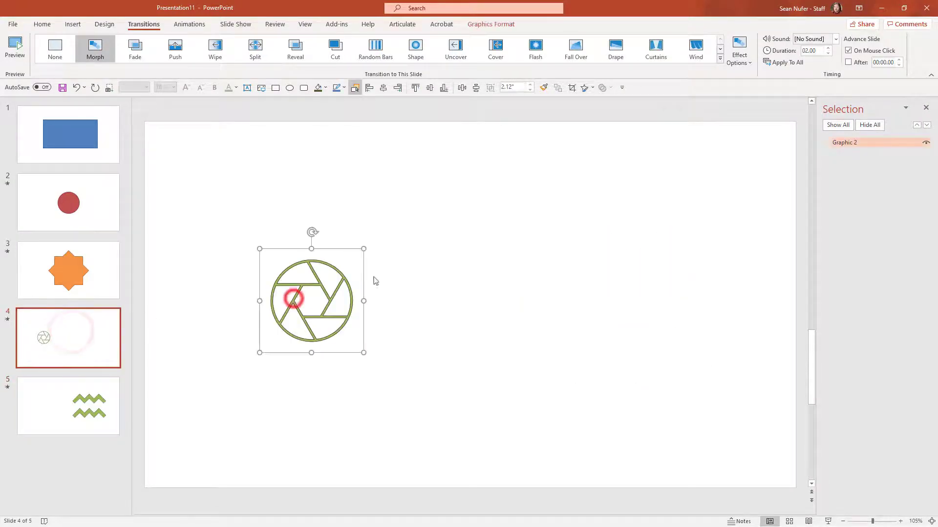
pyautogui.click(856, 146)
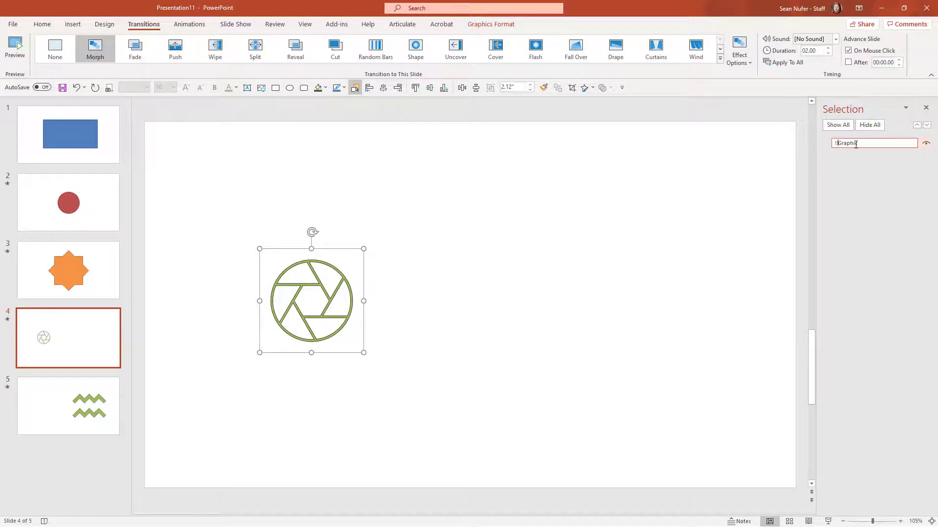
pyautogui.click(91, 402)
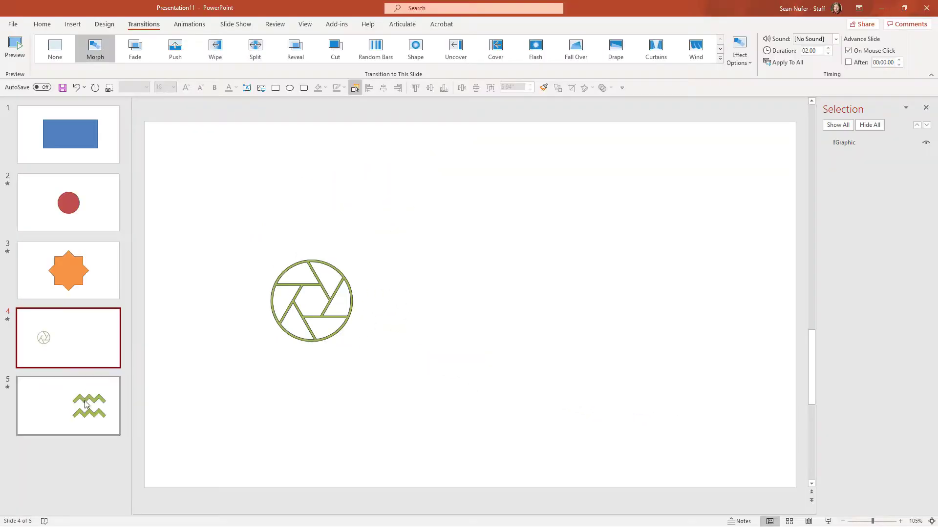
# Add a blank slide 6 after slide 5
pyautogui.click(85, 403)
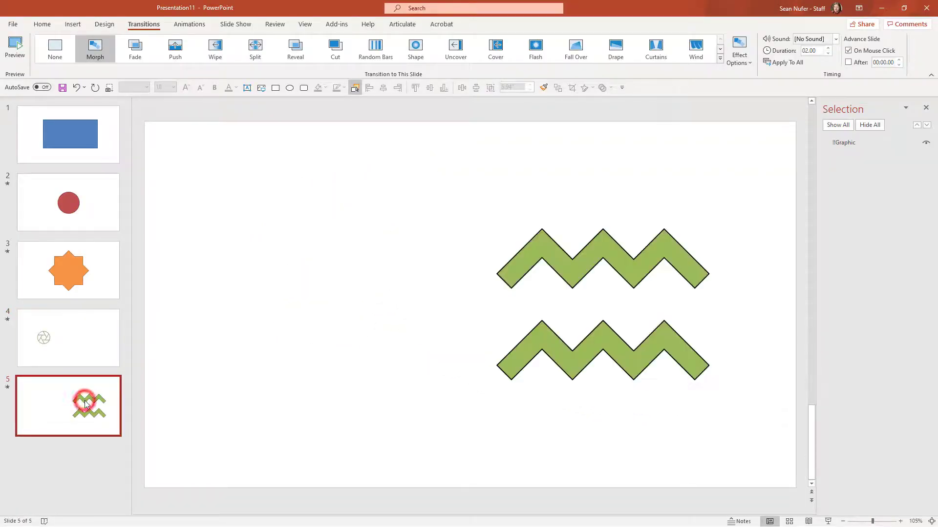
pyautogui.click(42, 24)
pyautogui.click(93, 44)
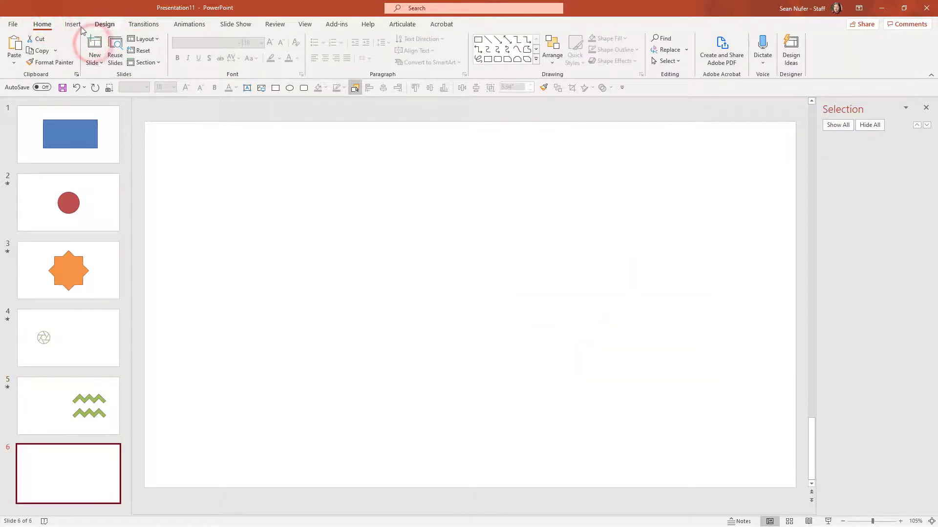
# Insert two stock photos, a cat and a gloved hand on grass, onto slide 6
pyautogui.click(73, 24)
pyautogui.click(92, 49)
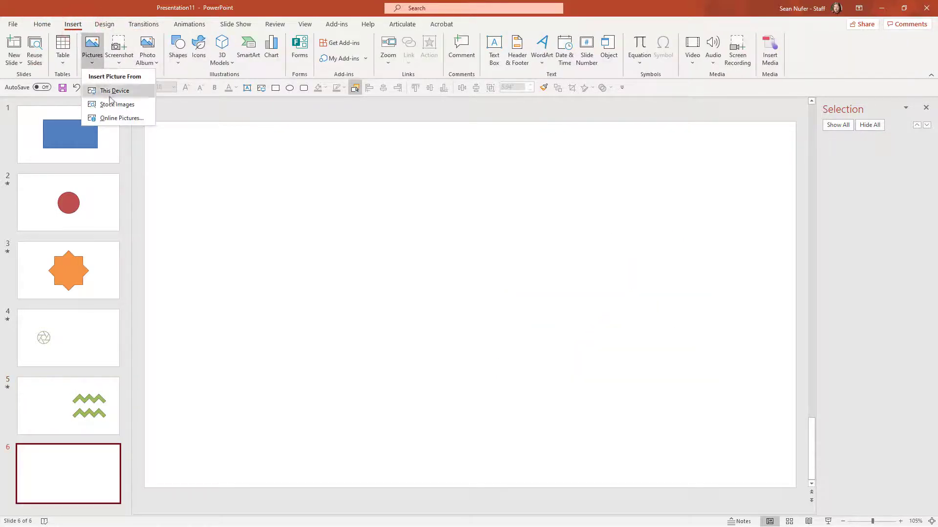
pyautogui.click(114, 105)
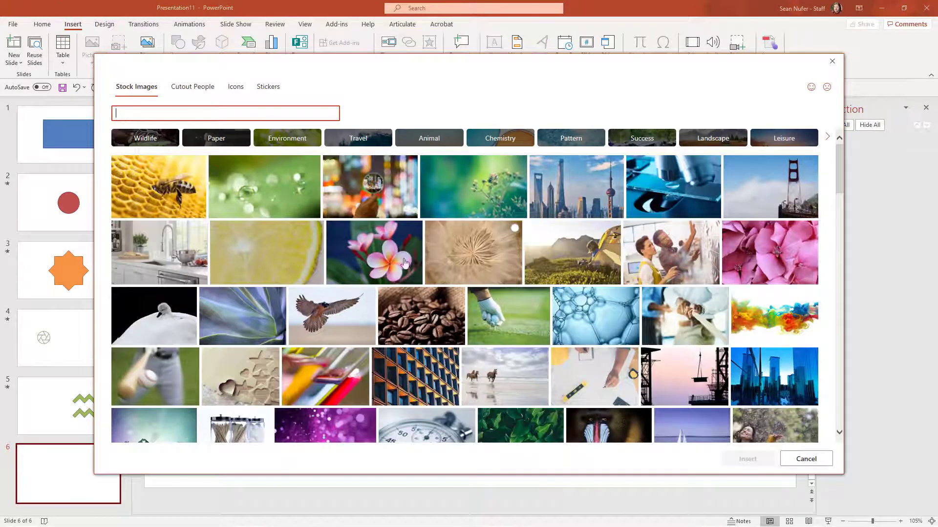
pyautogui.click(487, 307)
pyautogui.scroll(-5, 487, 307)
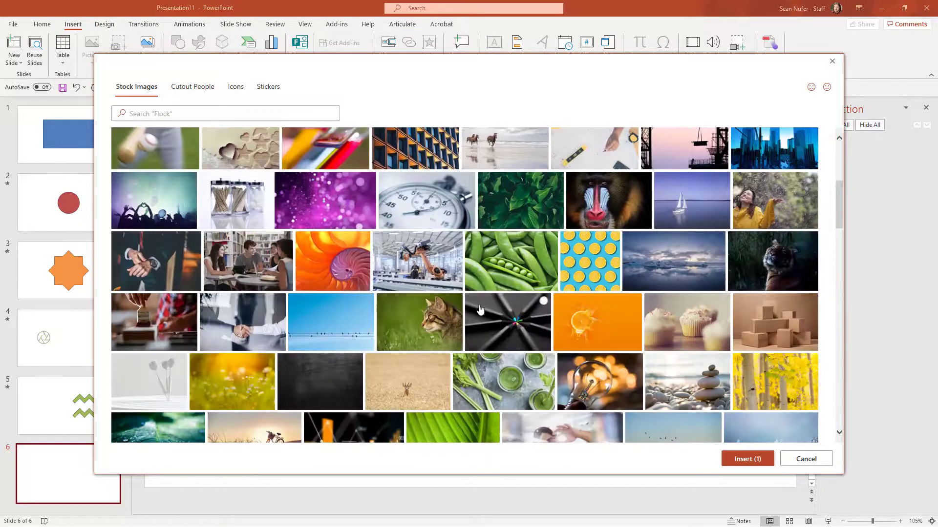
pyautogui.click(737, 460)
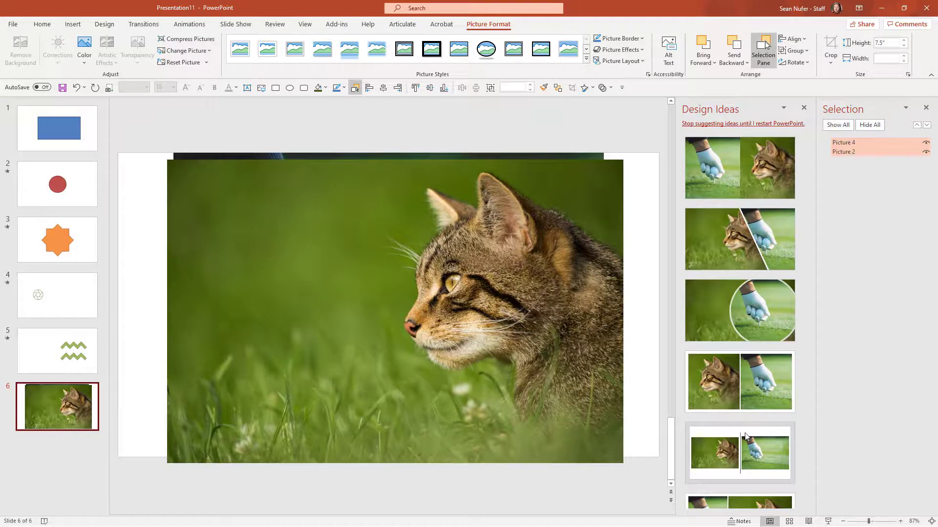
# Rename the cat photo to !!Picture, then duplicate slide 6 as slide 7 without the cat
pyautogui.click(803, 107)
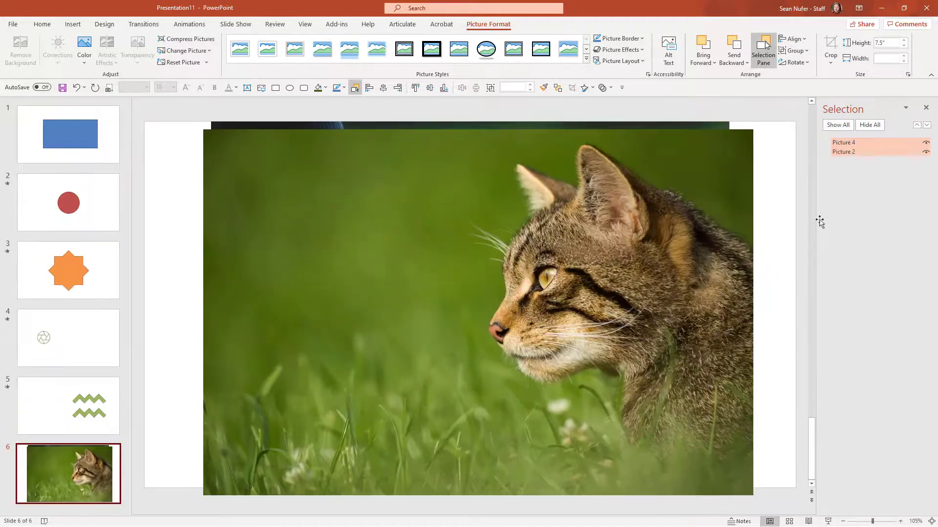
pyautogui.doubleClick(843, 152)
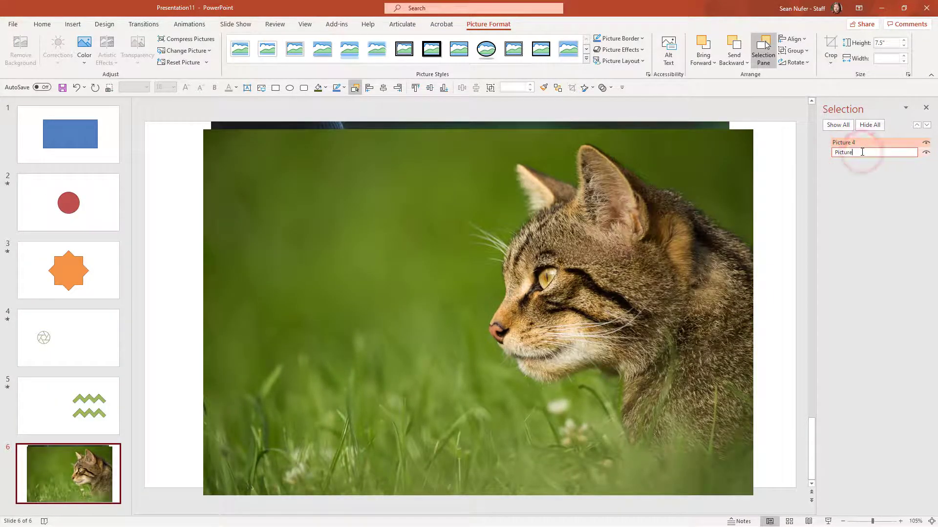
pyautogui.press('Tab')
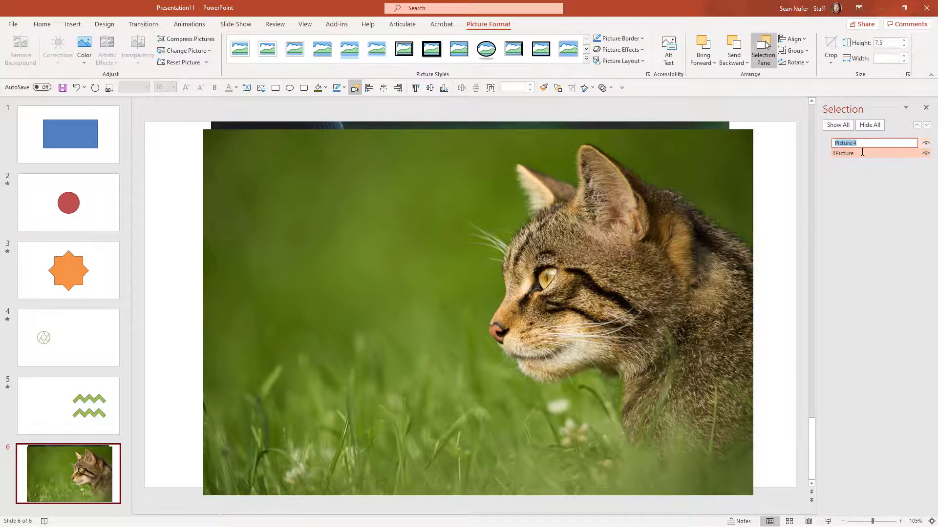
pyautogui.click(89, 469)
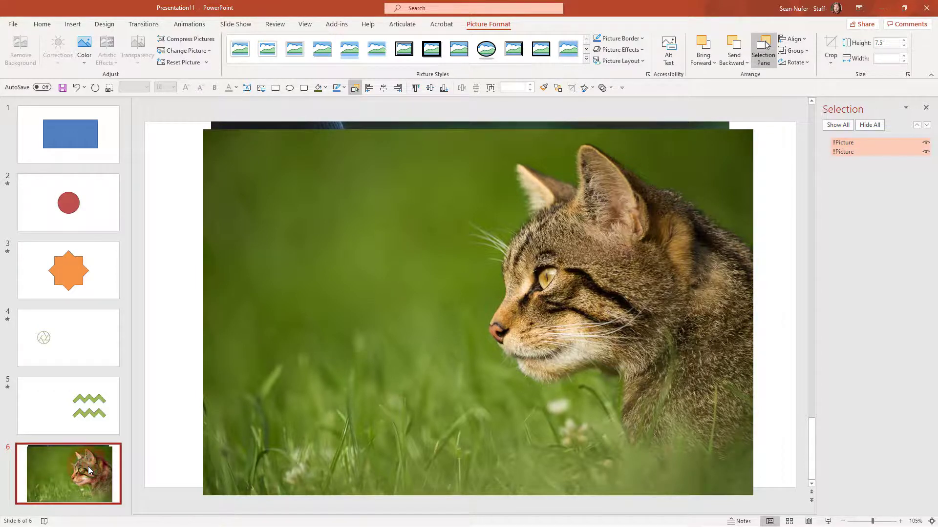
pyautogui.hotkey('ctrl', 'd')
pyautogui.press('Delete')
# Move the golf slide so it comes before the cat slide
pyautogui.click(52, 421)
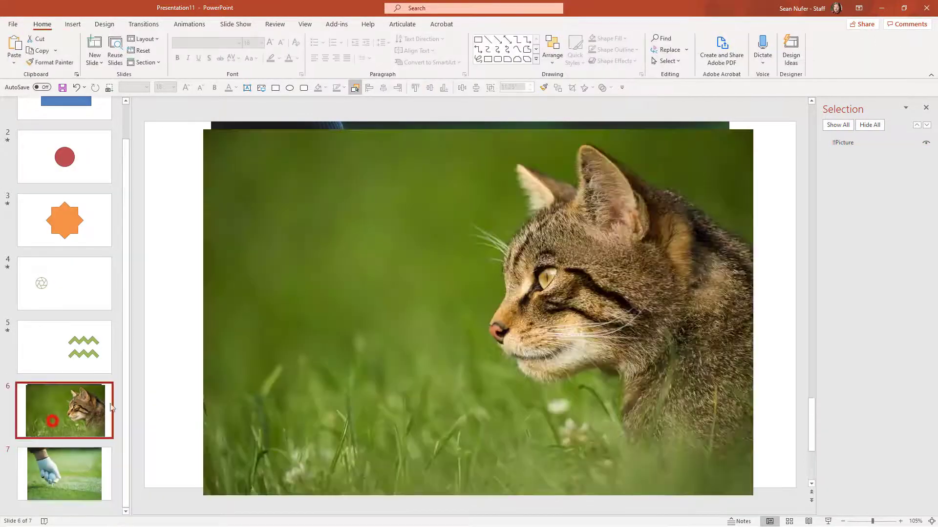
pyautogui.hotkey('ctrl', 'Down')
pyautogui.press('Up')
pyautogui.scroll(-3, 292, 318)
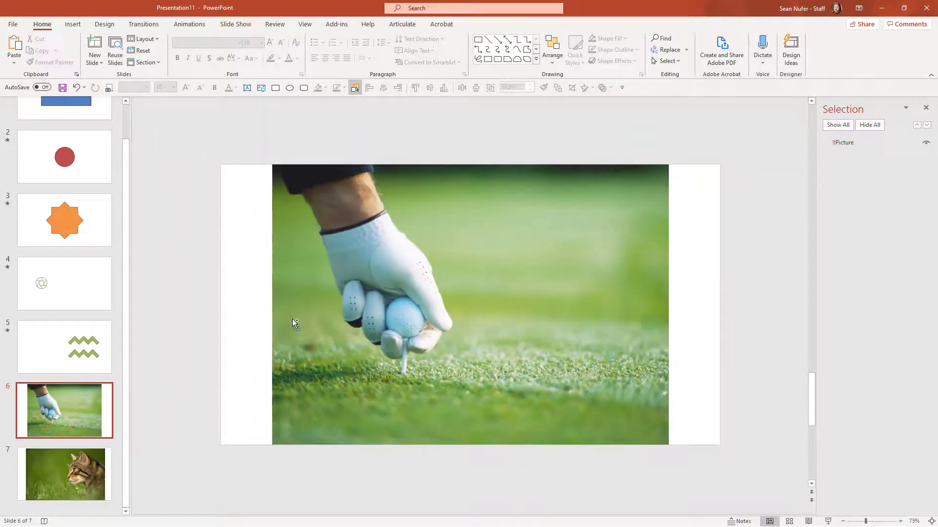
pyautogui.scroll(-2, 292, 318)
# Stretch the golf photo to full slide width and crop its bottom to the slide edge
pyautogui.click(376, 316)
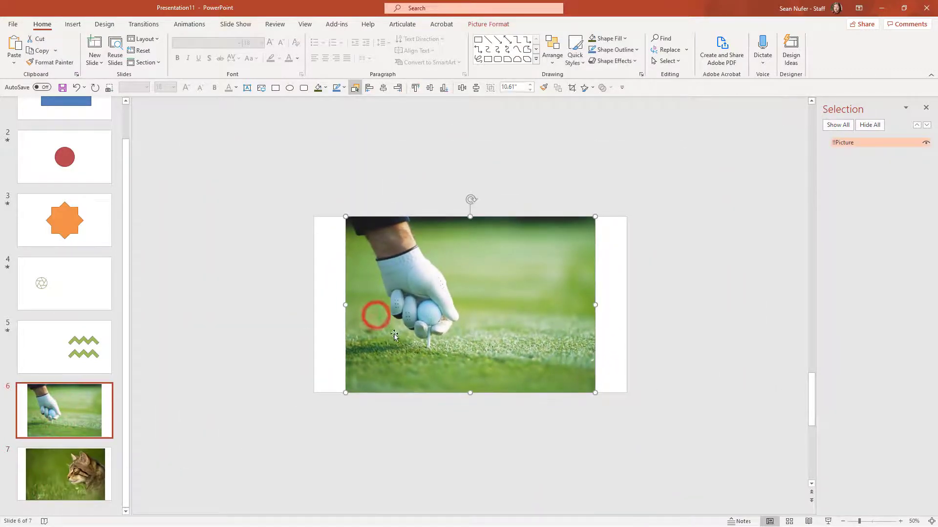
pyautogui.moveTo(394, 336); pyautogui.dragTo(362, 336)
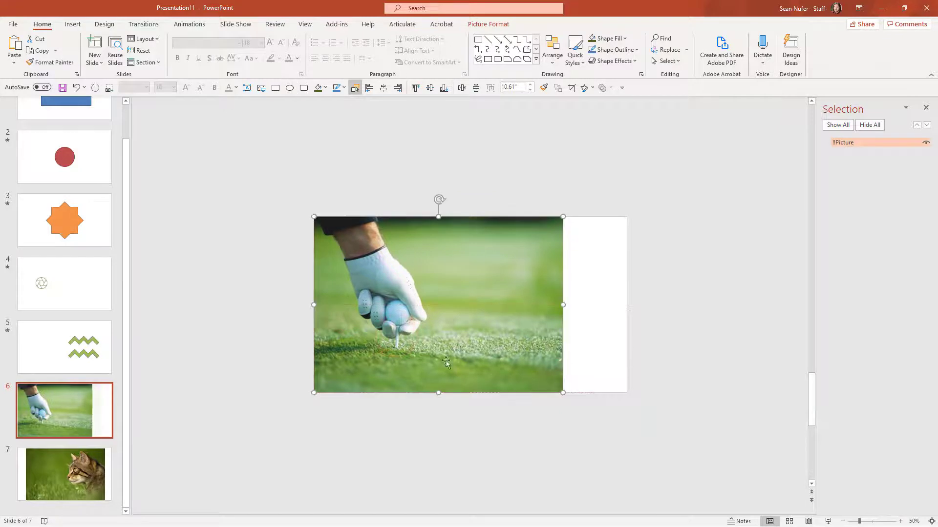
pyautogui.moveTo(562, 394); pyautogui.dragTo(626, 423)
pyautogui.doubleClick(564, 333)
pyautogui.click(830, 44)
pyautogui.moveTo(471, 436); pyautogui.dragTo(469, 392)
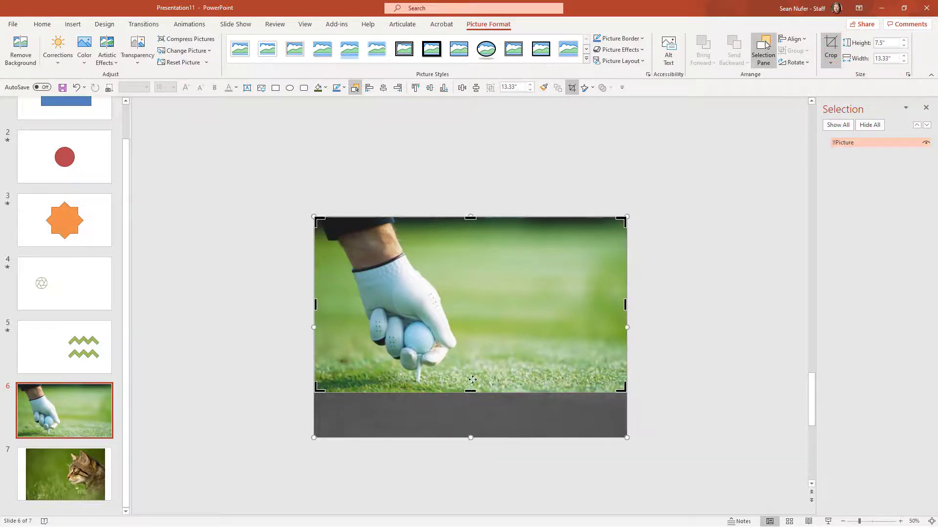
pyautogui.moveTo(486, 341); pyautogui.dragTo(486, 324)
pyautogui.click(649, 279)
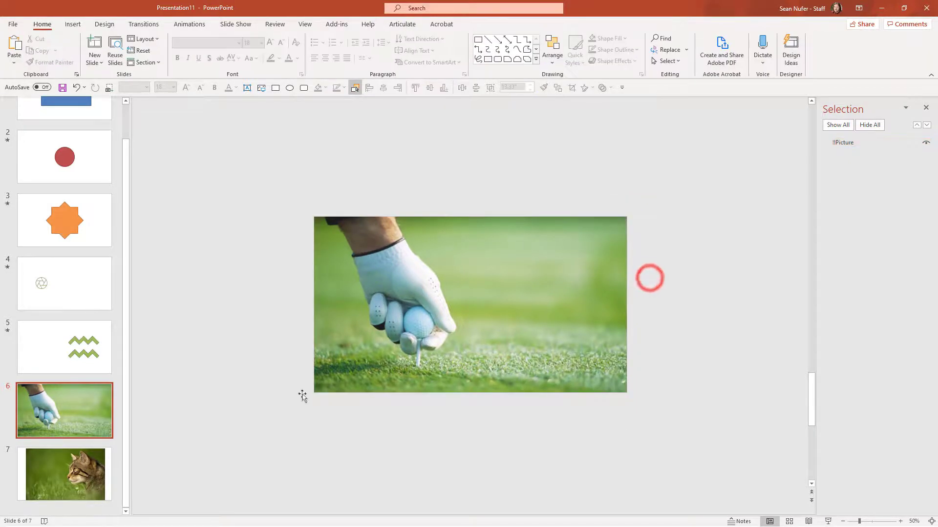
# Widen the cat photo to 13.33 inches and crop it to 7.5 inches tall
pyautogui.click(67, 476)
pyautogui.doubleClick(473, 296)
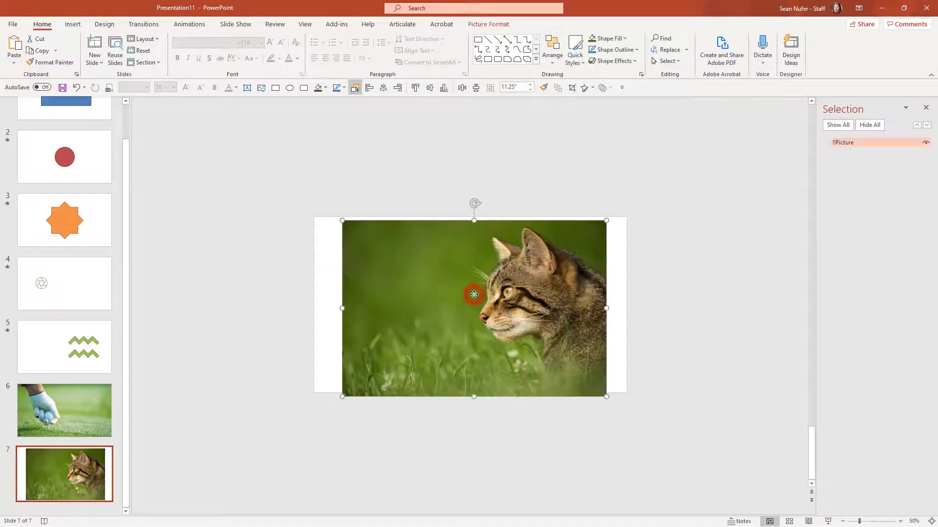
pyautogui.moveTo(510, 282); pyautogui.dragTo(482, 278)
pyautogui.moveTo(582, 393); pyautogui.dragTo(627, 425)
pyautogui.click(555, 324)
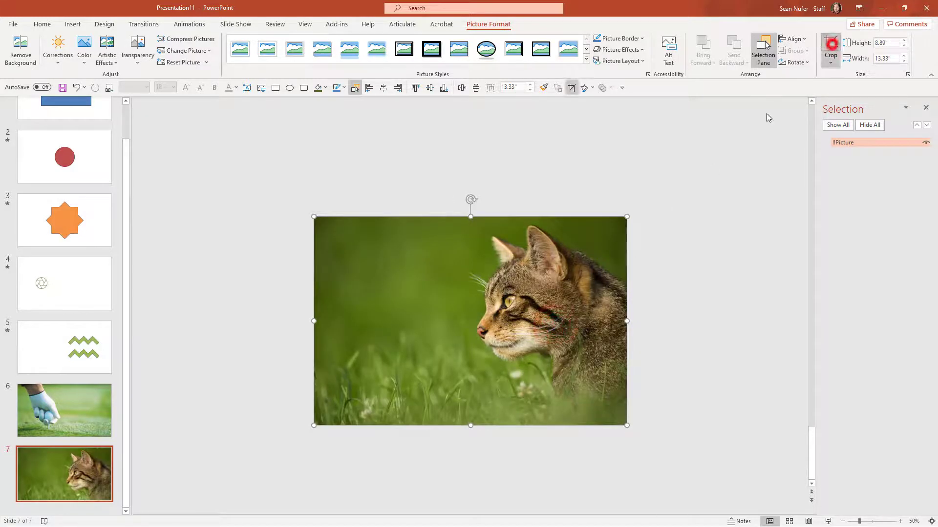
pyautogui.click(830, 44)
pyautogui.moveTo(470, 423); pyautogui.dragTo(468, 391)
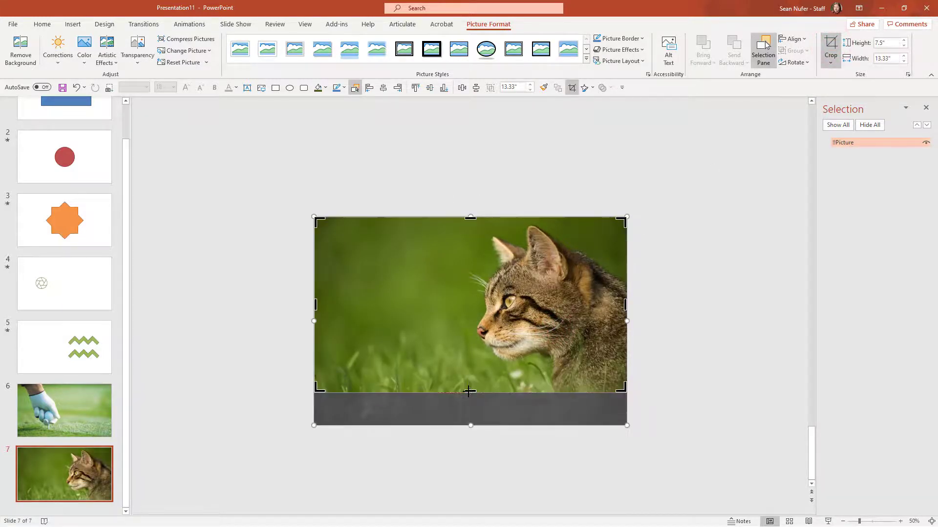
pyautogui.click(656, 286)
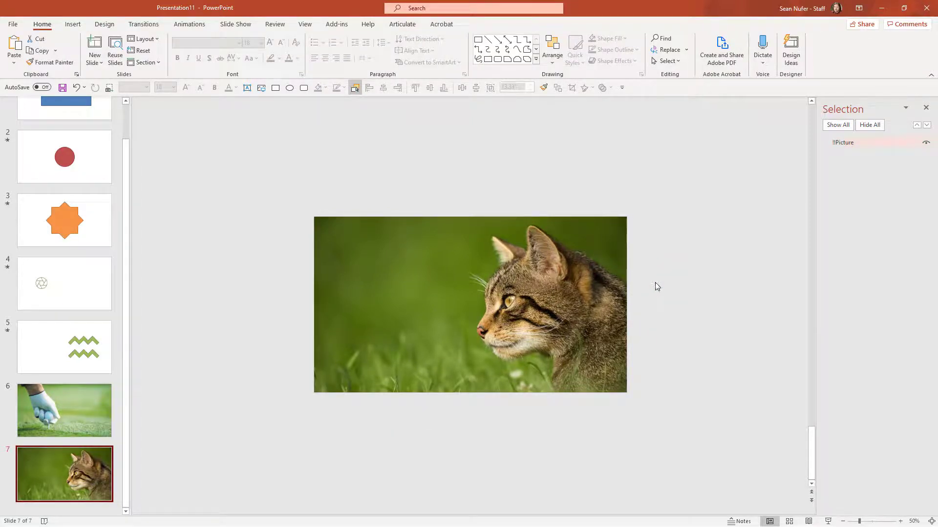
# Apply the Morph transition to the cat slide
pyautogui.click(73, 411)
pyautogui.press('Down')
pyautogui.click(143, 24)
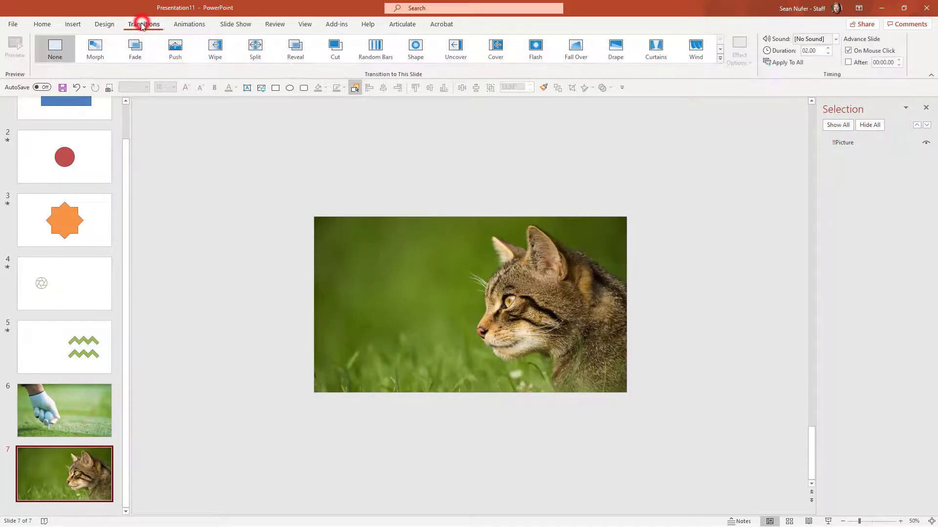
pyautogui.click(95, 47)
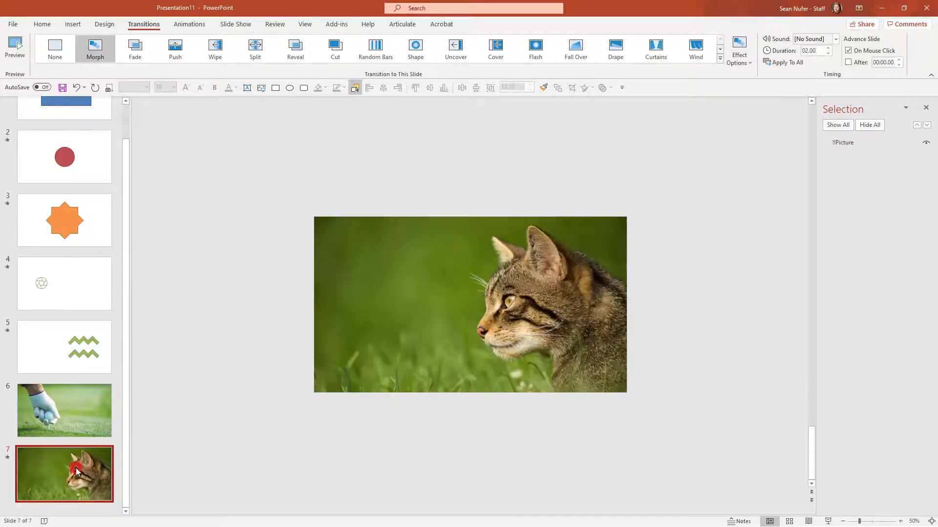
# Duplicate the cat slide to create slide 8
pyautogui.hotkey('ctrl', 'd')
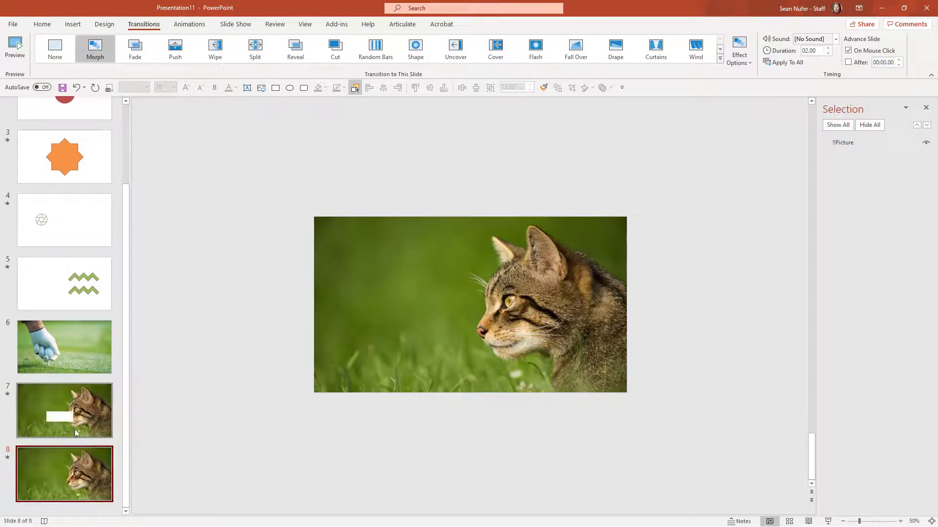
pyautogui.click(74, 409)
pyautogui.click(71, 477)
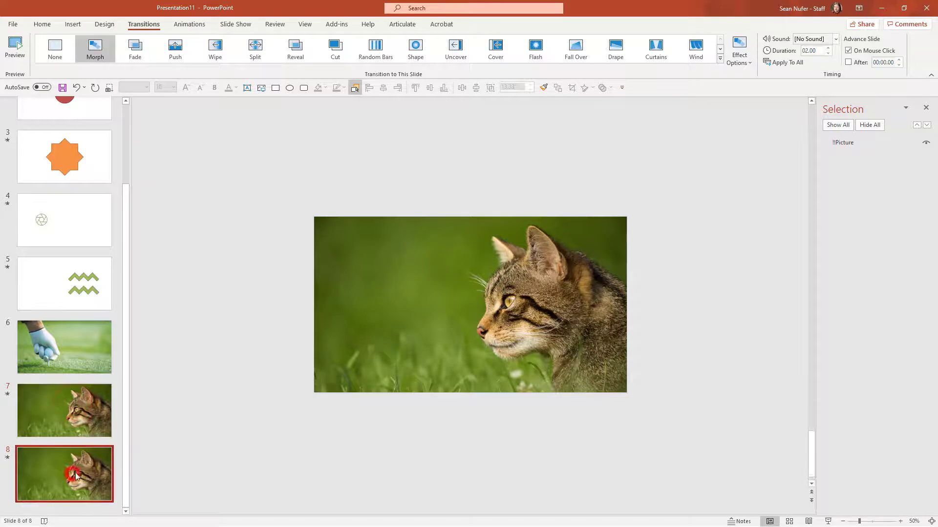
# Enlarge the cat photo behind the crop frame to centre on the cat's face
pyautogui.click(438, 321)
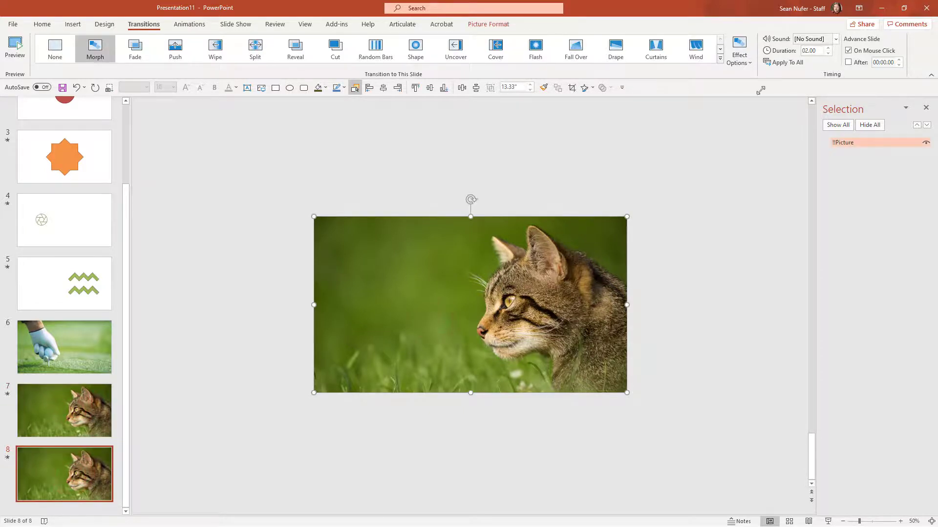
pyautogui.click(832, 45)
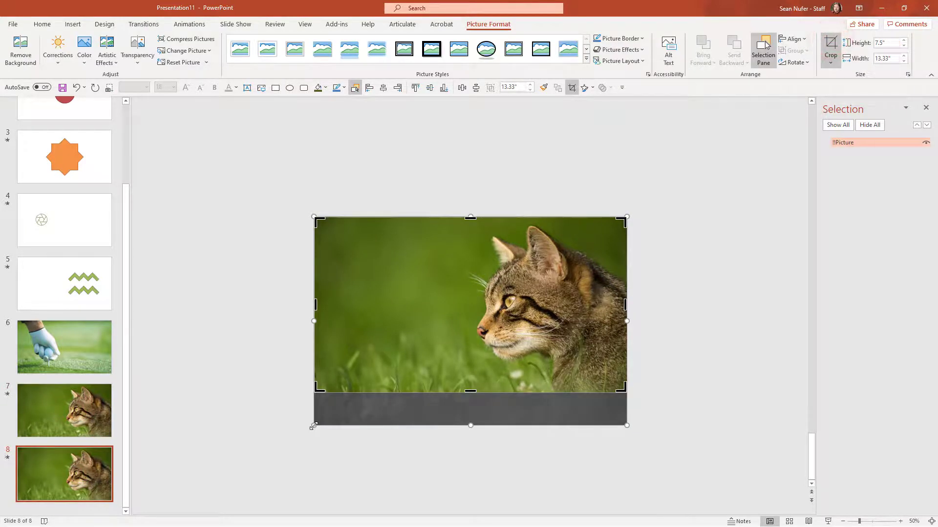
pyautogui.moveTo(314, 426); pyautogui.dragTo(207, 513)
pyautogui.moveTo(309, 424); pyautogui.dragTo(349, 384)
pyautogui.moveTo(220, 472); pyautogui.dragTo(195, 497)
pyautogui.moveTo(490, 313); pyautogui.dragTo(505, 306)
# Add a CAT text box over the photo's upper left in Abadi, grown from 96 to 166
pyautogui.click(305, 138)
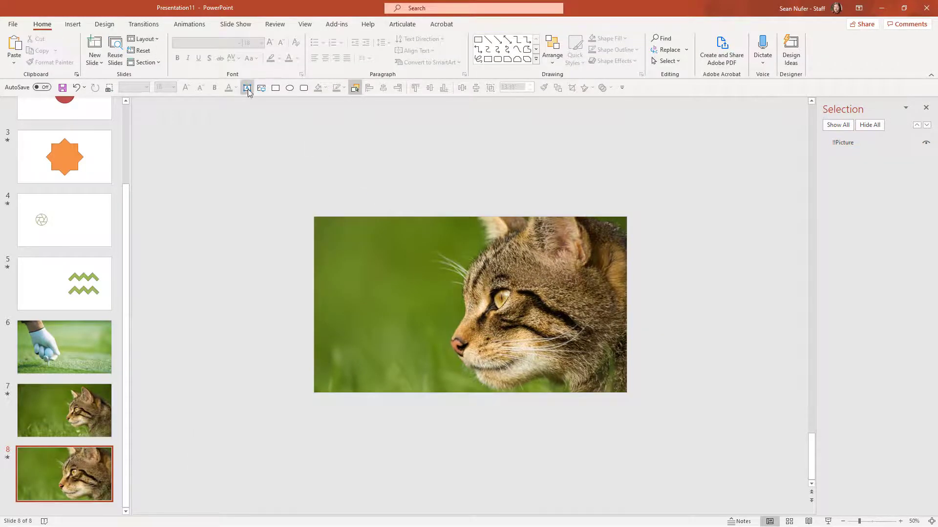
pyautogui.moveTo(325, 226); pyautogui.dragTo(446, 292)
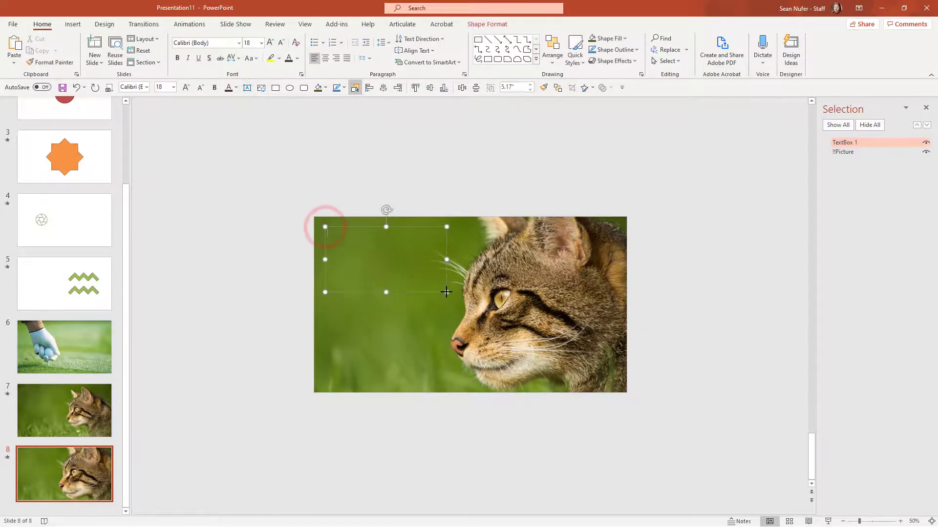
pyautogui.click(238, 42)
pyautogui.click(192, 111)
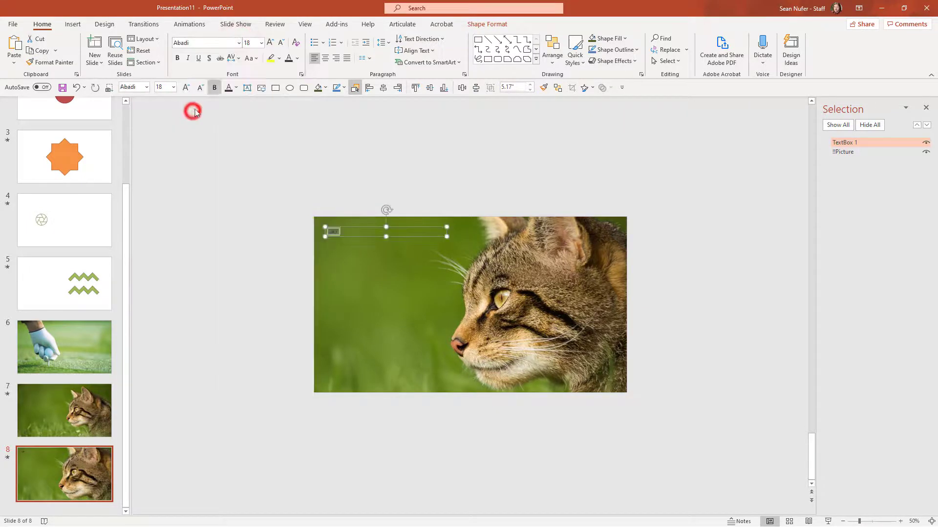
pyautogui.click(261, 43)
pyautogui.click(257, 276)
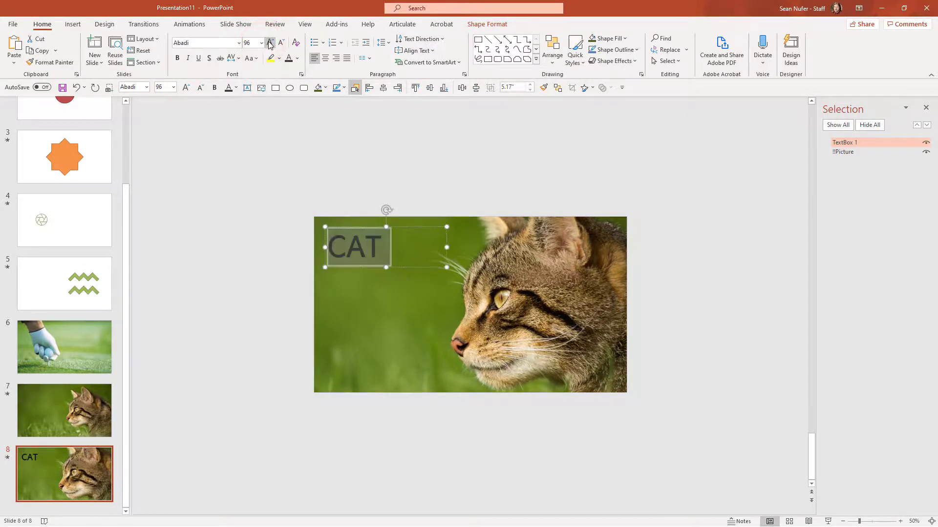
pyautogui.click(268, 43)
pyautogui.click(269, 43)
pyautogui.click(269, 43)
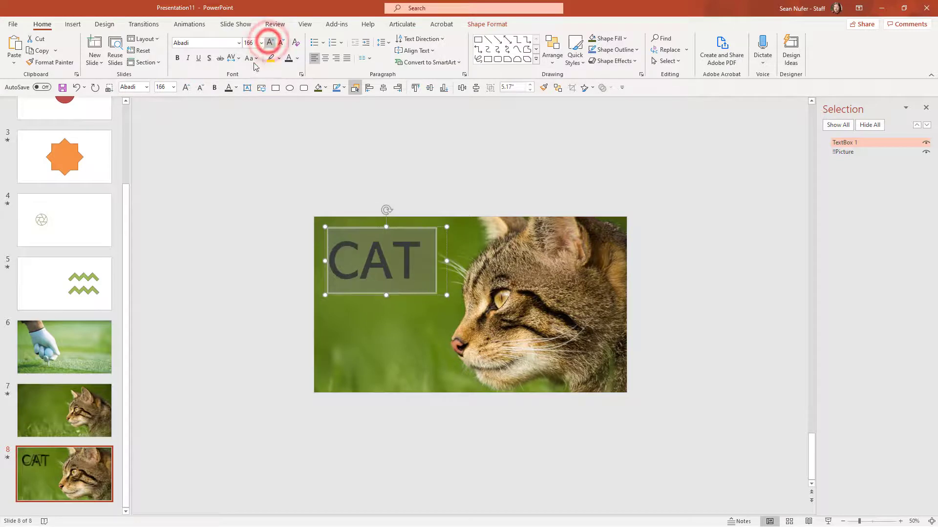
# Colour the CAT text light grey sampled from the cat photo with the eyedropper
pyautogui.click(235, 88)
pyautogui.click(249, 210)
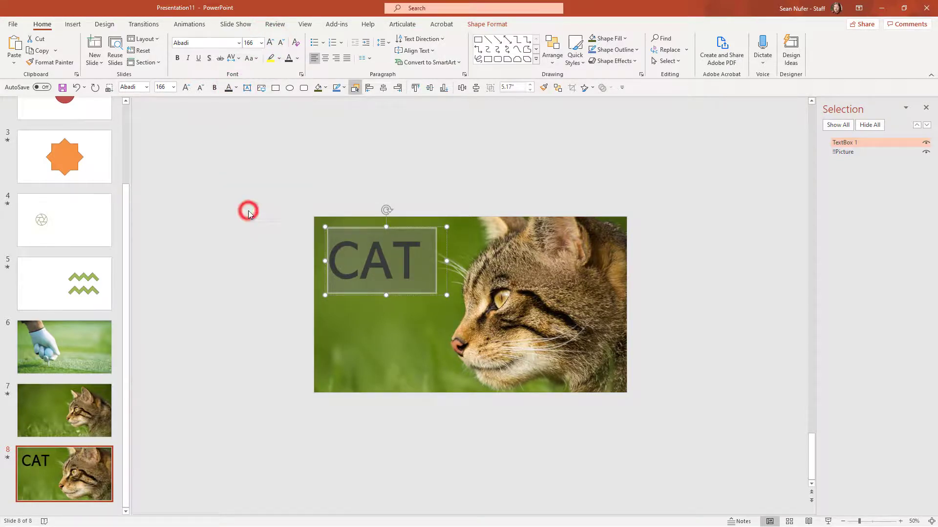
pyautogui.press('pageup')
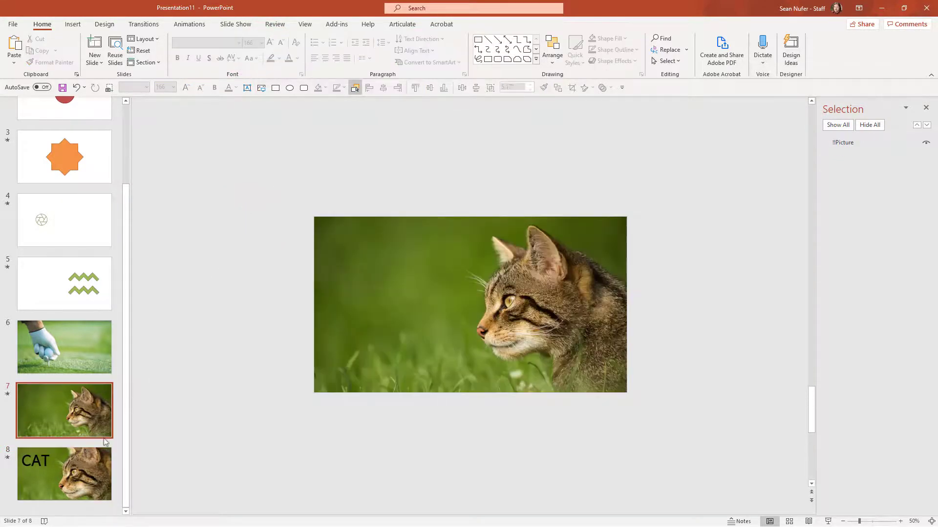
pyautogui.click(100, 448)
pyautogui.click(376, 241)
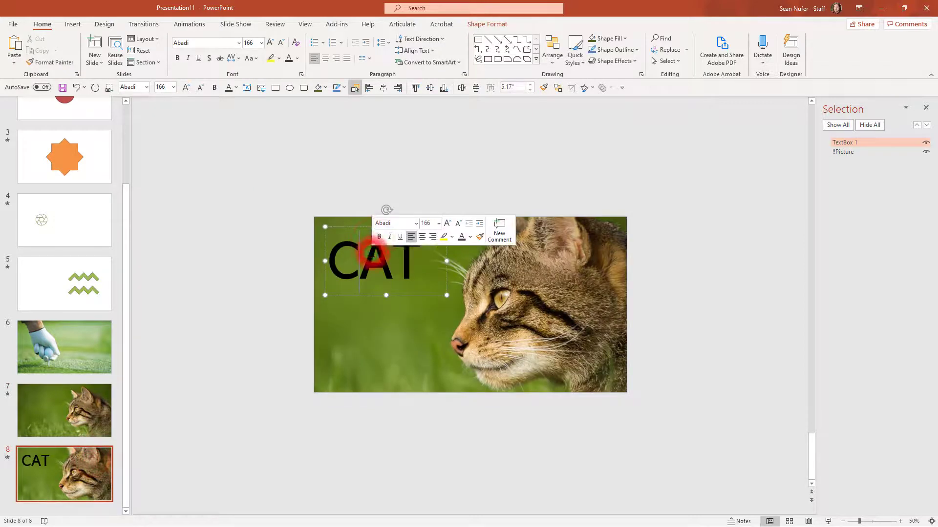
pyautogui.tripleClick(374, 253)
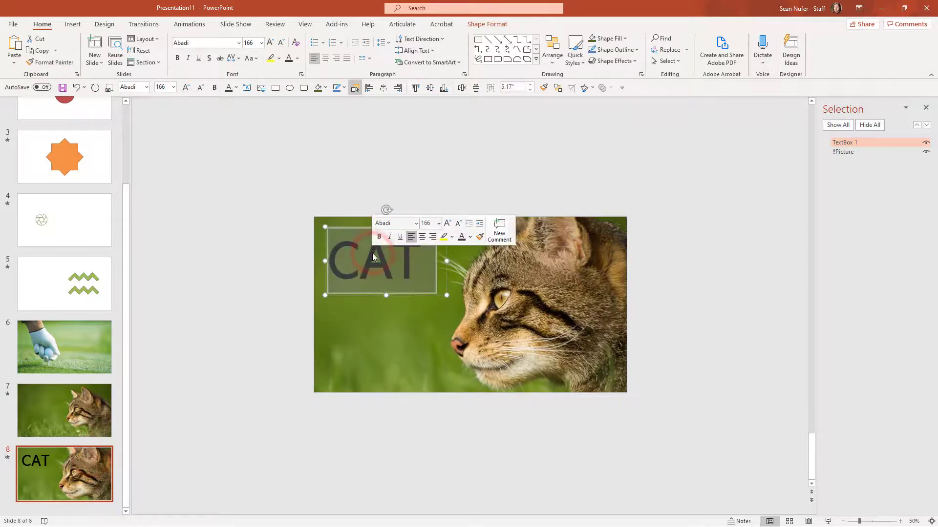
pyautogui.click(529, 363)
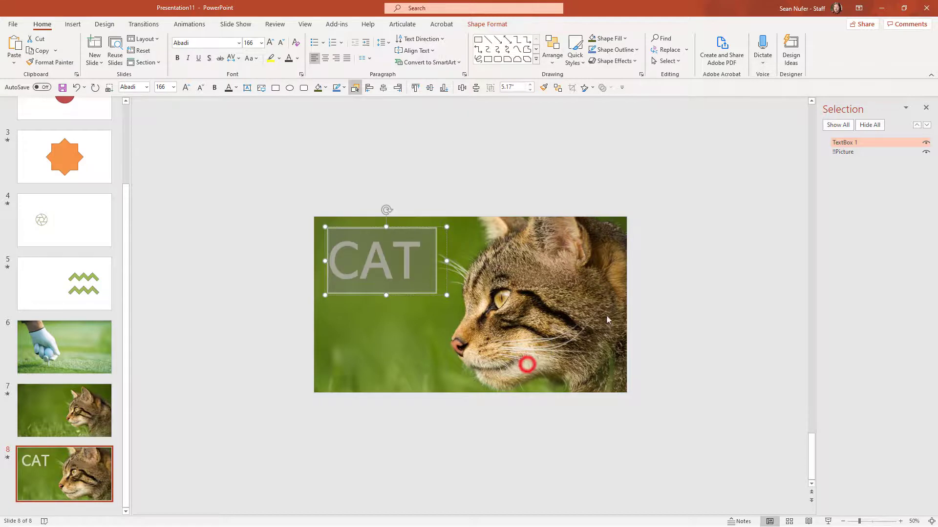
pyautogui.doubleClick(366, 268)
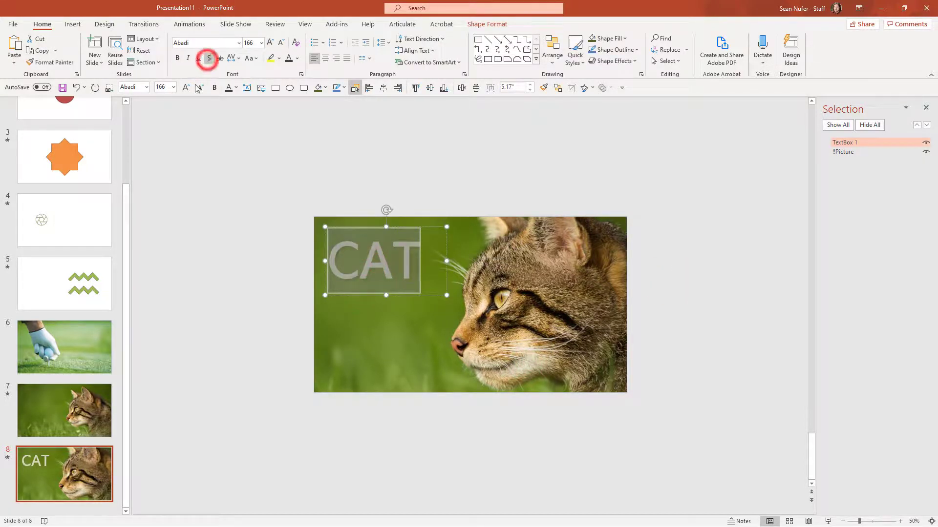
pyautogui.click(66, 341)
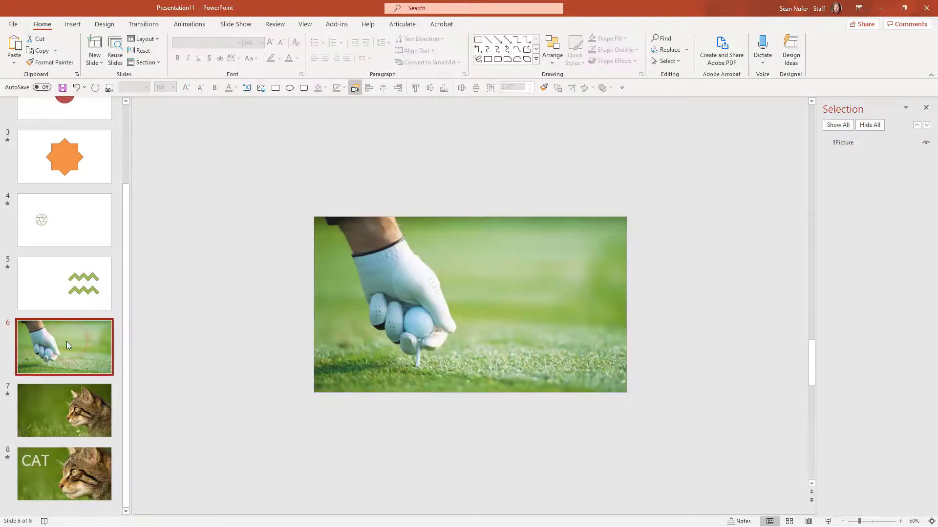